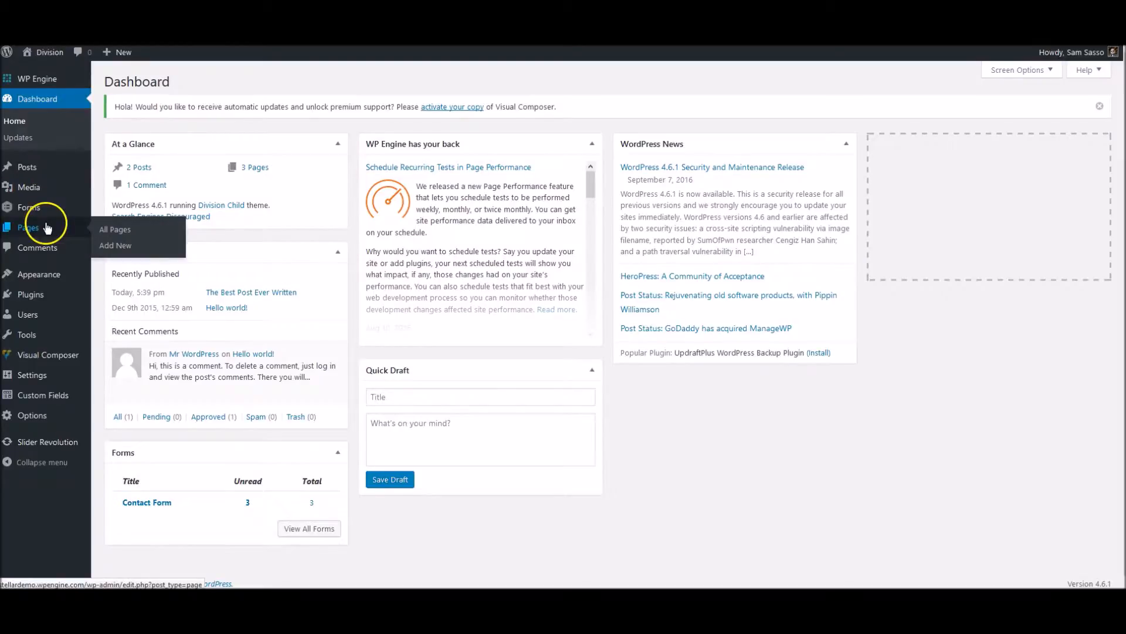
# Open the Home page from the list of all pages and look over its title and content areas.
pyautogui.click(126, 231)
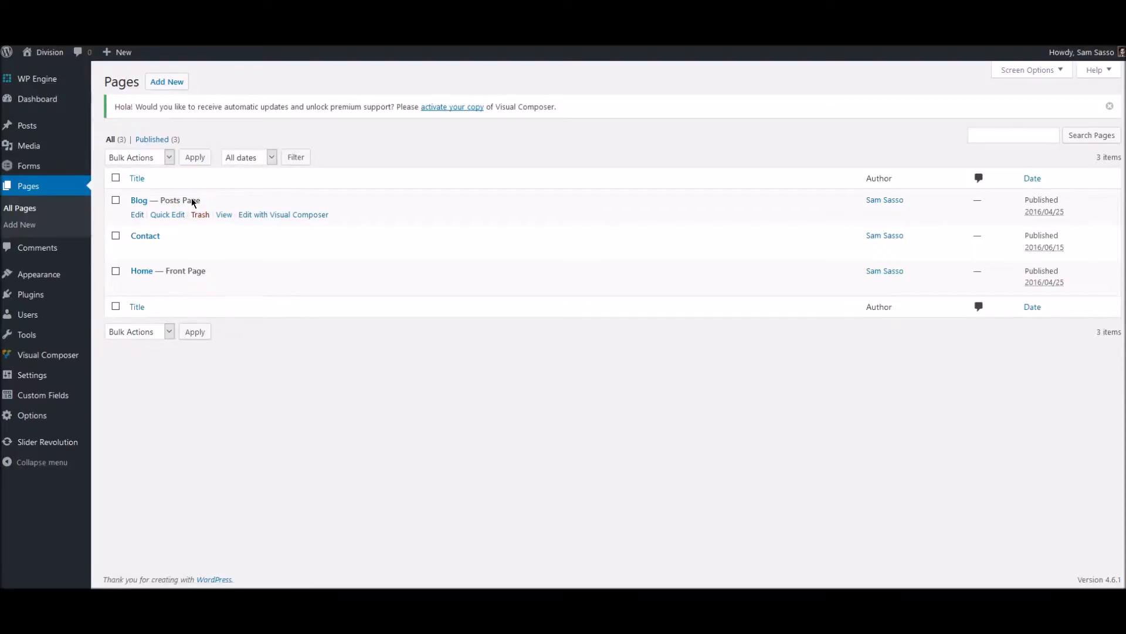
pyautogui.click(142, 271)
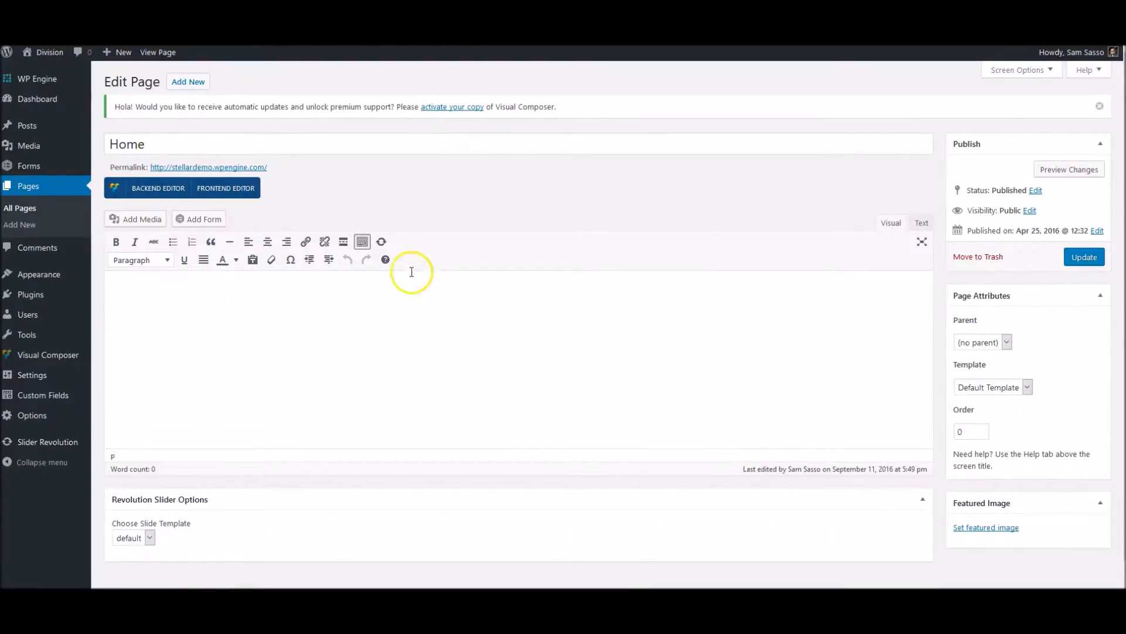
pyautogui.click(124, 144)
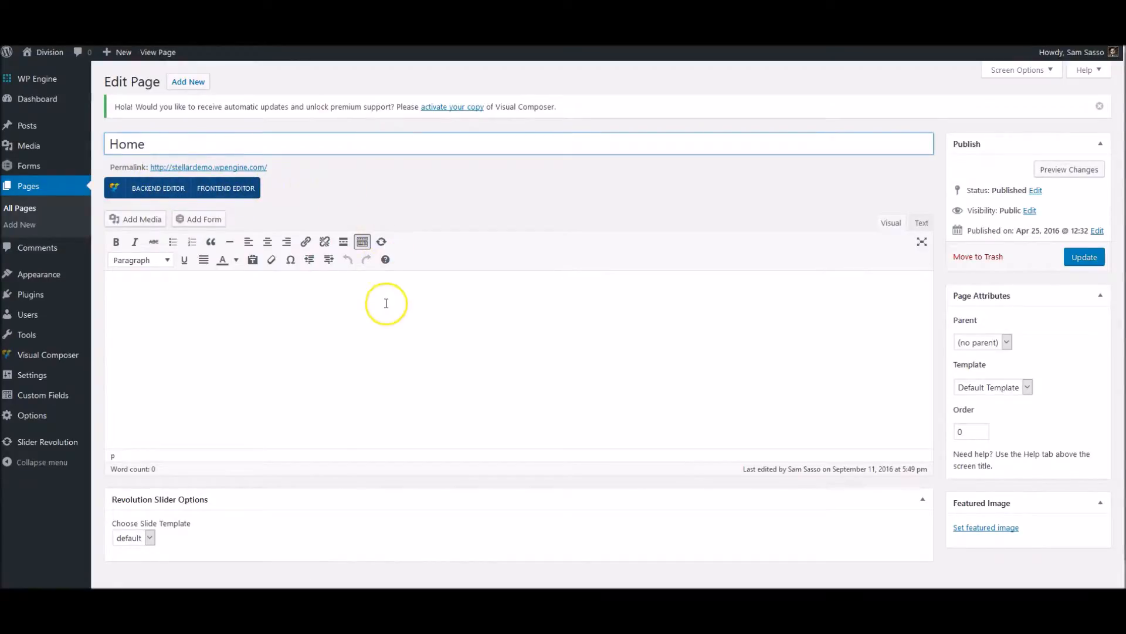
pyautogui.scroll(-1, 386, 317)
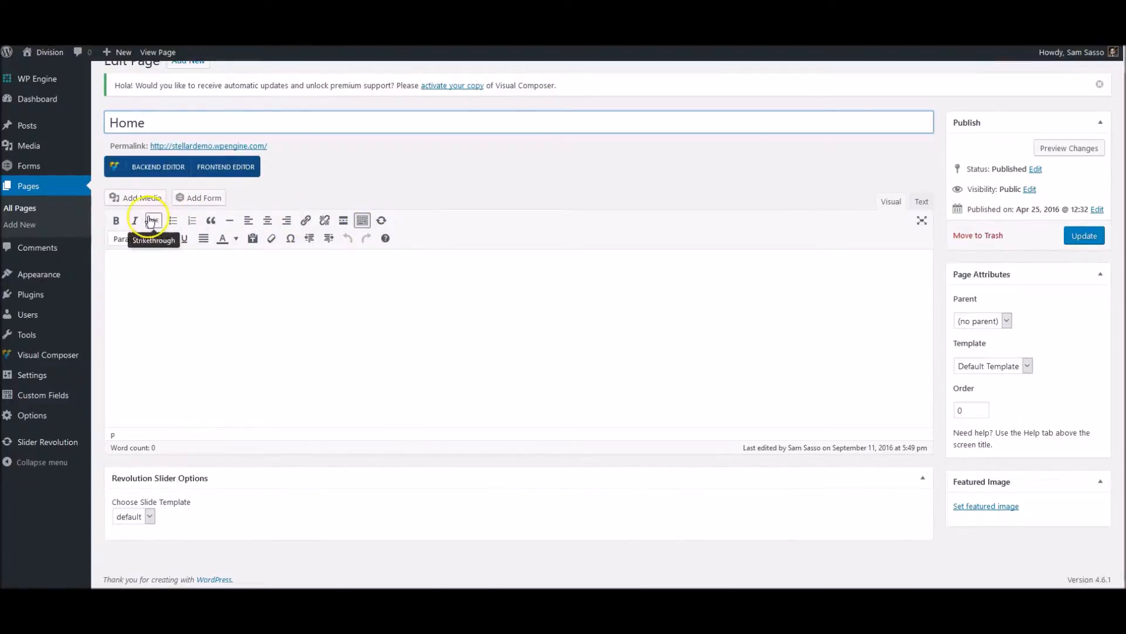
pyautogui.click(202, 302)
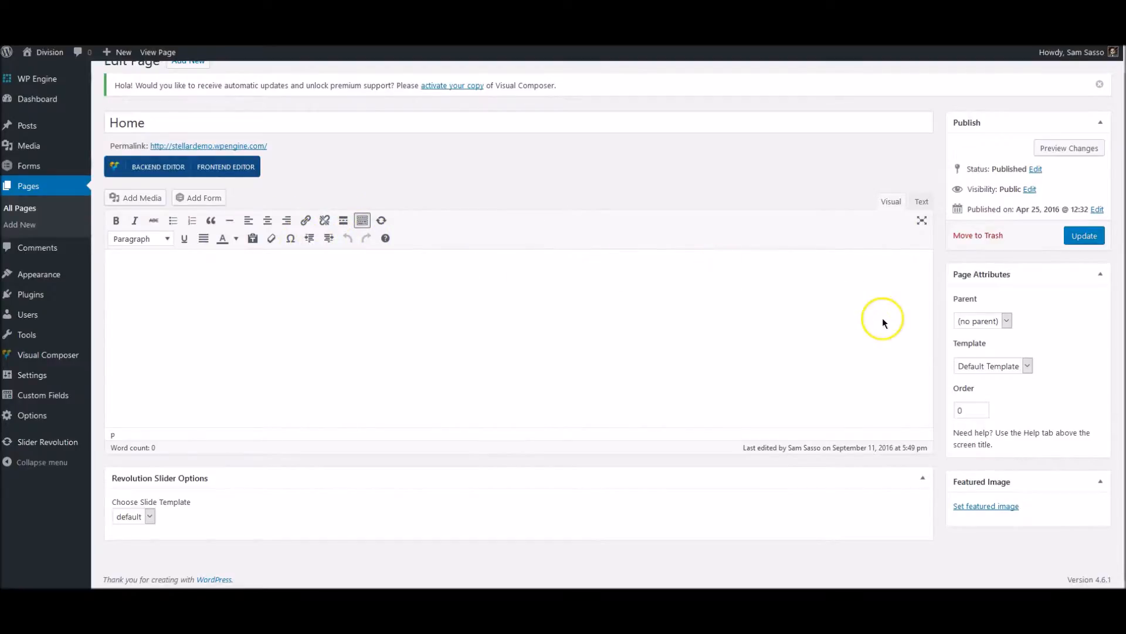
# Check which parent pages are available in the Home page's attributes without choosing one.
pyautogui.click(1004, 322)
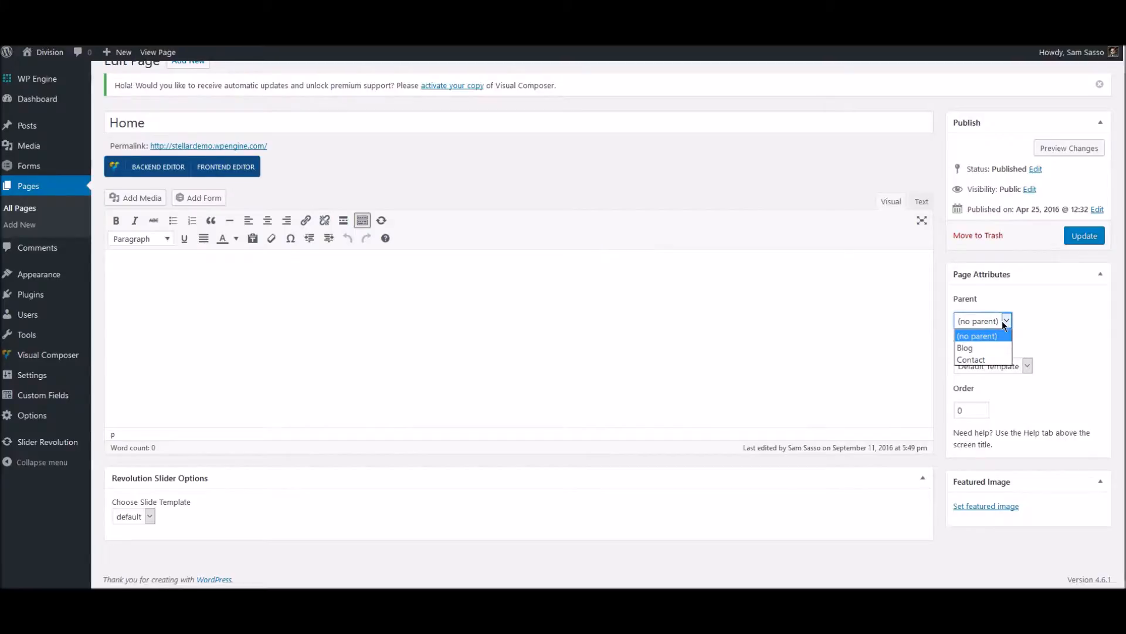
pyautogui.click(1004, 323)
pyautogui.click(858, 325)
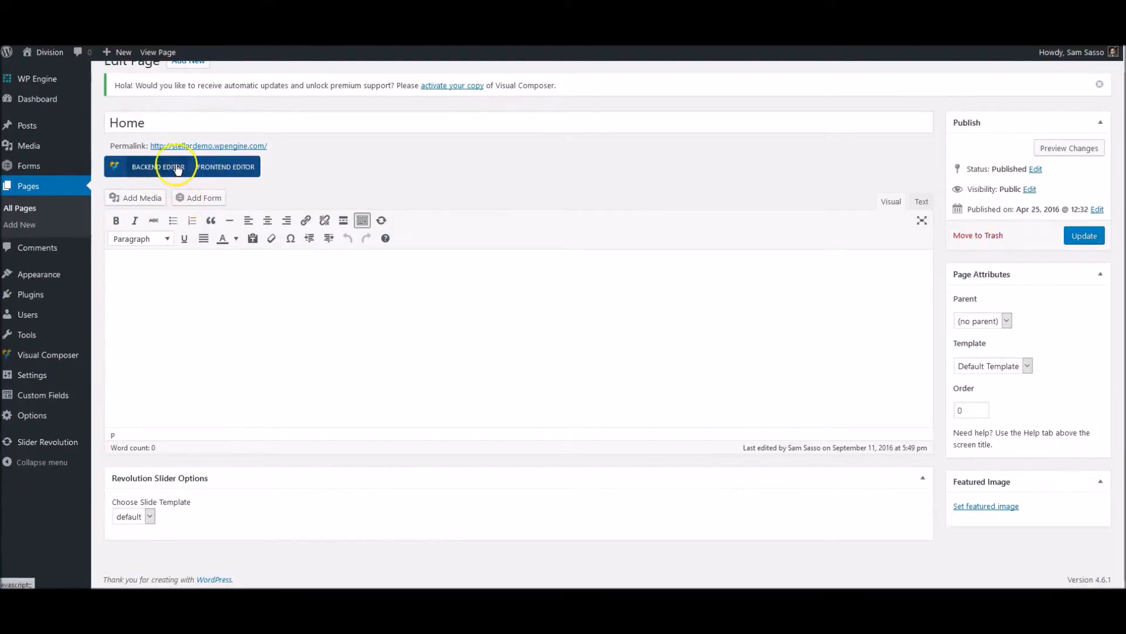
# Switch the Home page to the Visual Composer backend editor, view the template library and close it.
pyautogui.click(286, 283)
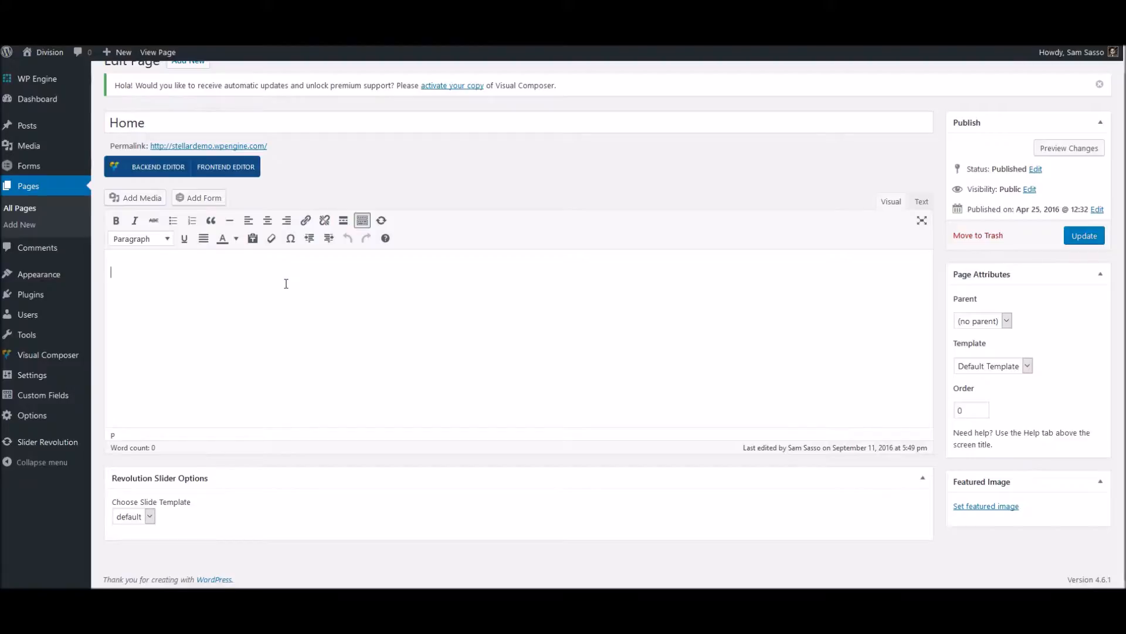
pyautogui.click(286, 284)
pyautogui.click(162, 176)
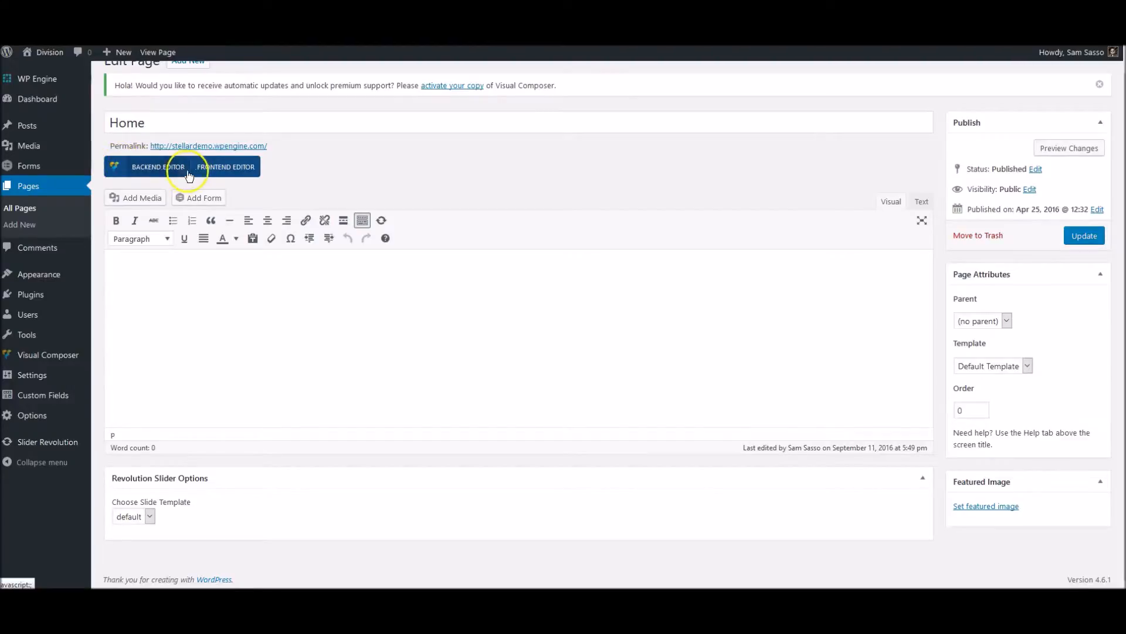
pyautogui.click(170, 168)
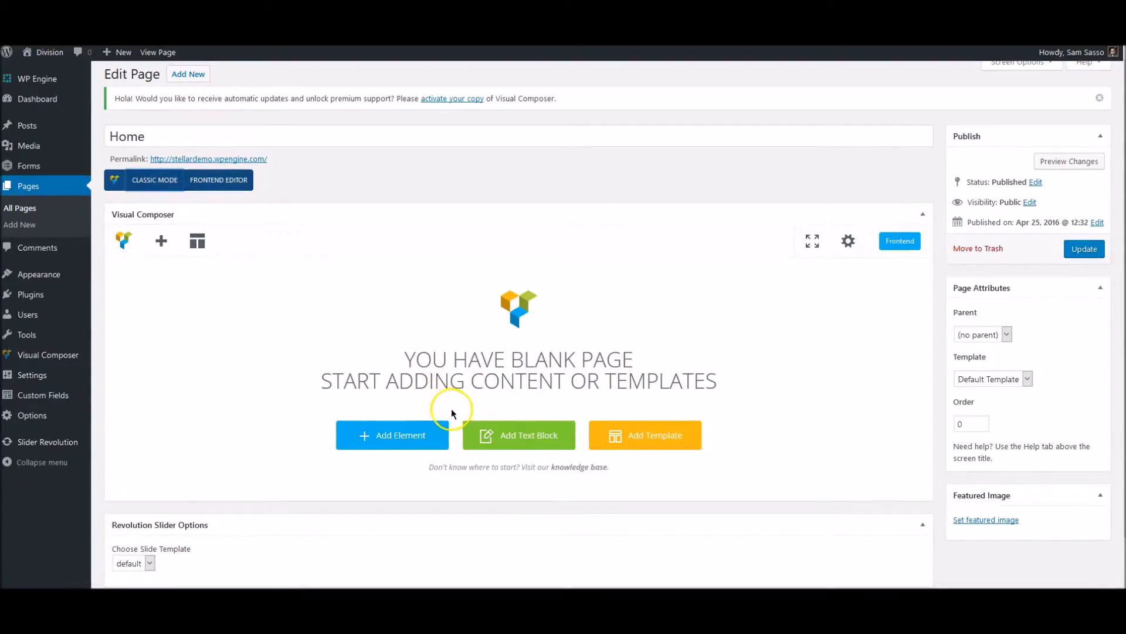
pyautogui.click(649, 437)
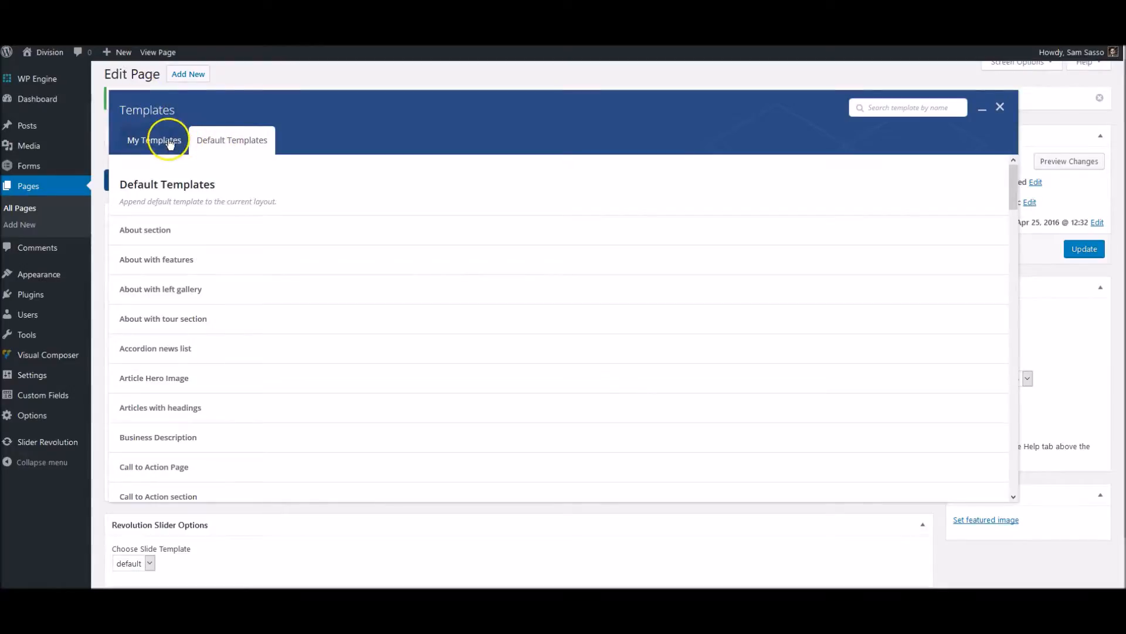
pyautogui.click(1000, 107)
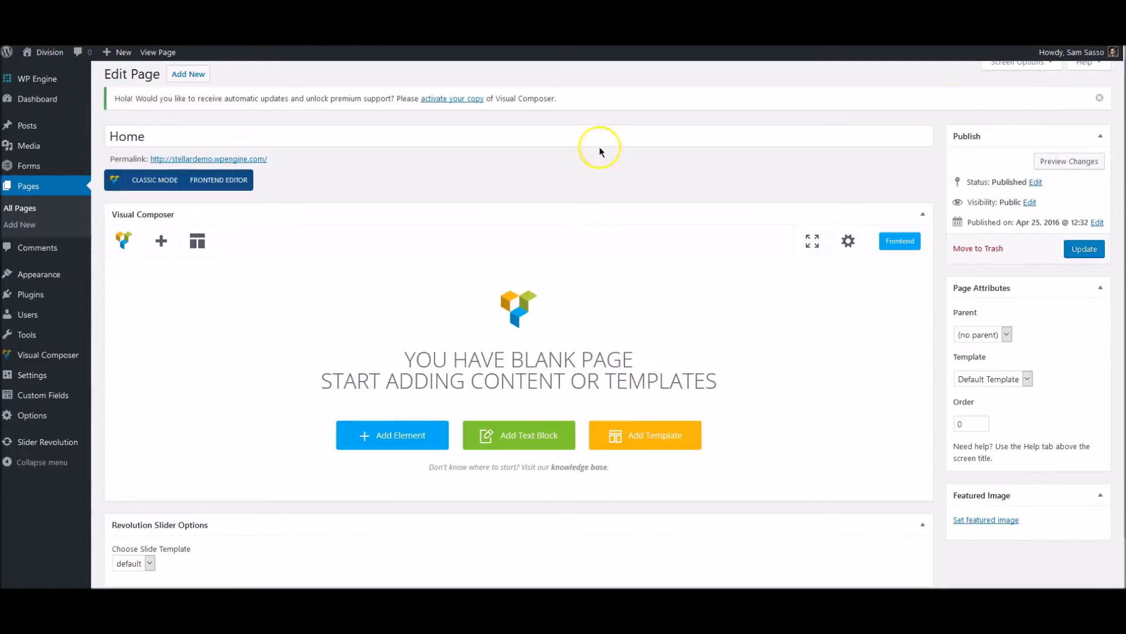
# Create a new page from the pages list and title it "Test Page".
pyautogui.click(50, 187)
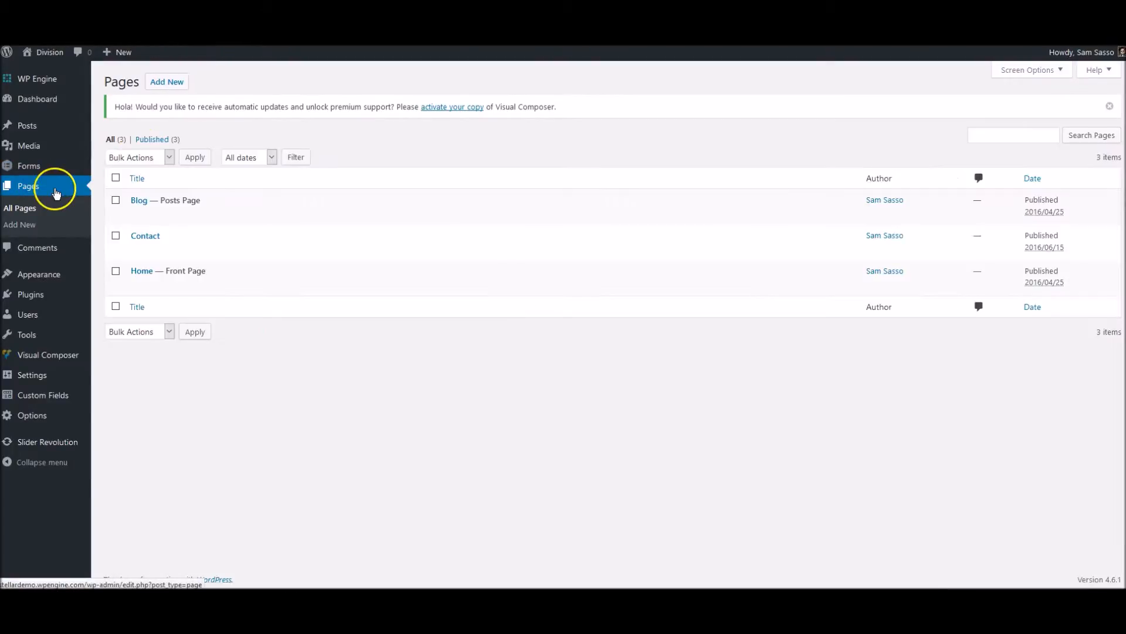
pyautogui.click(166, 82)
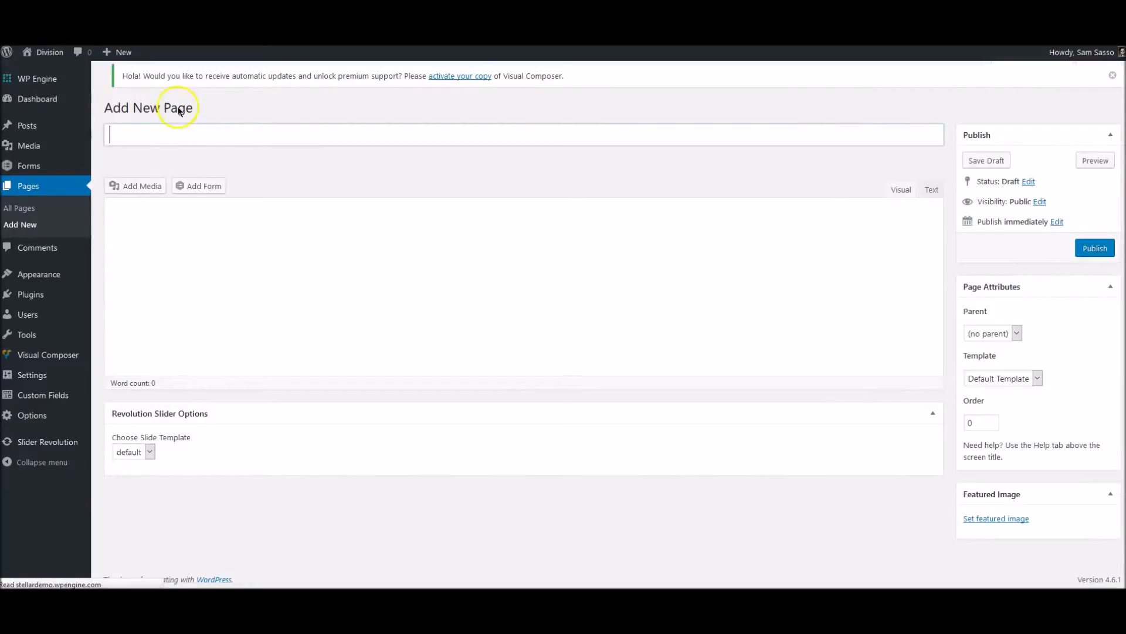
pyautogui.click(190, 133)
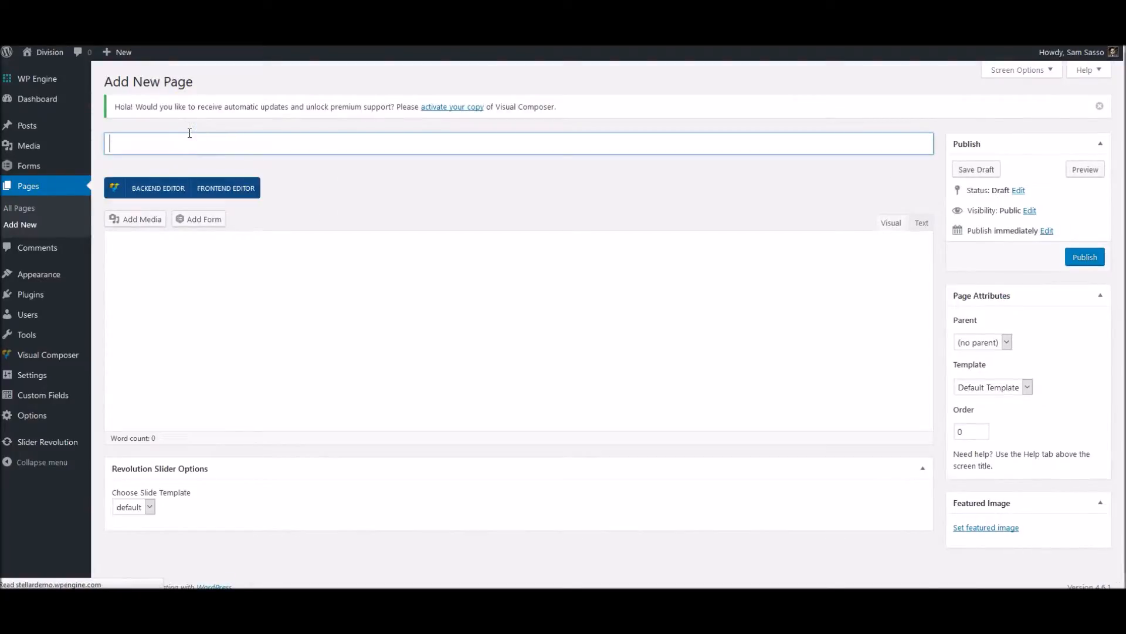
pyautogui.write('Test Page')
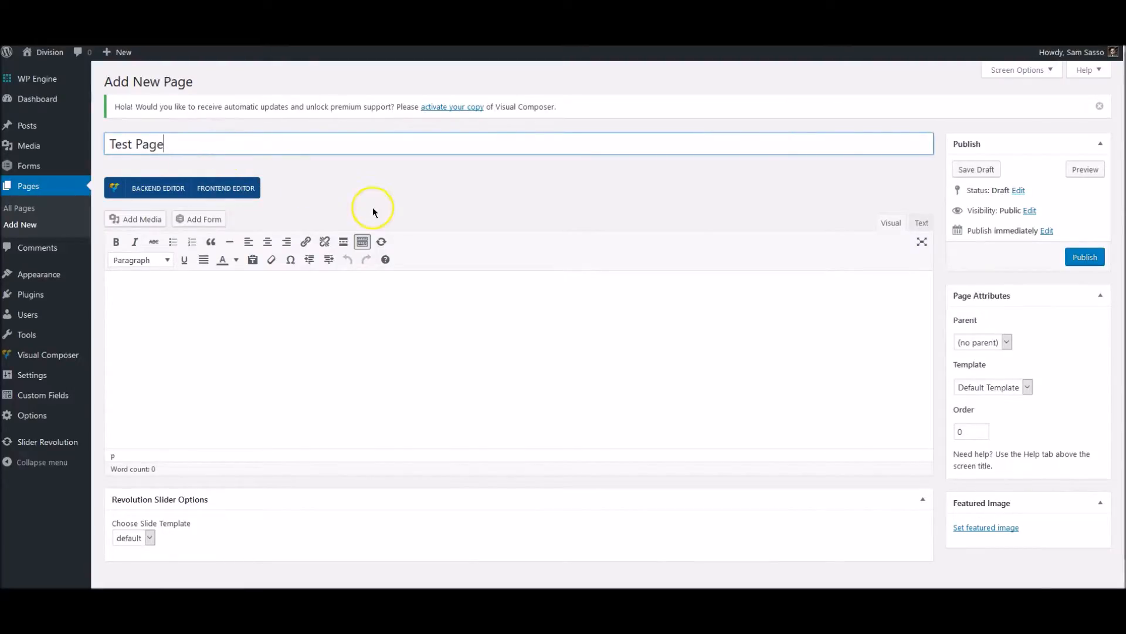
# Switch Test Page to the backend editor and add the saved "Page Template" layout.
pyautogui.click(159, 190)
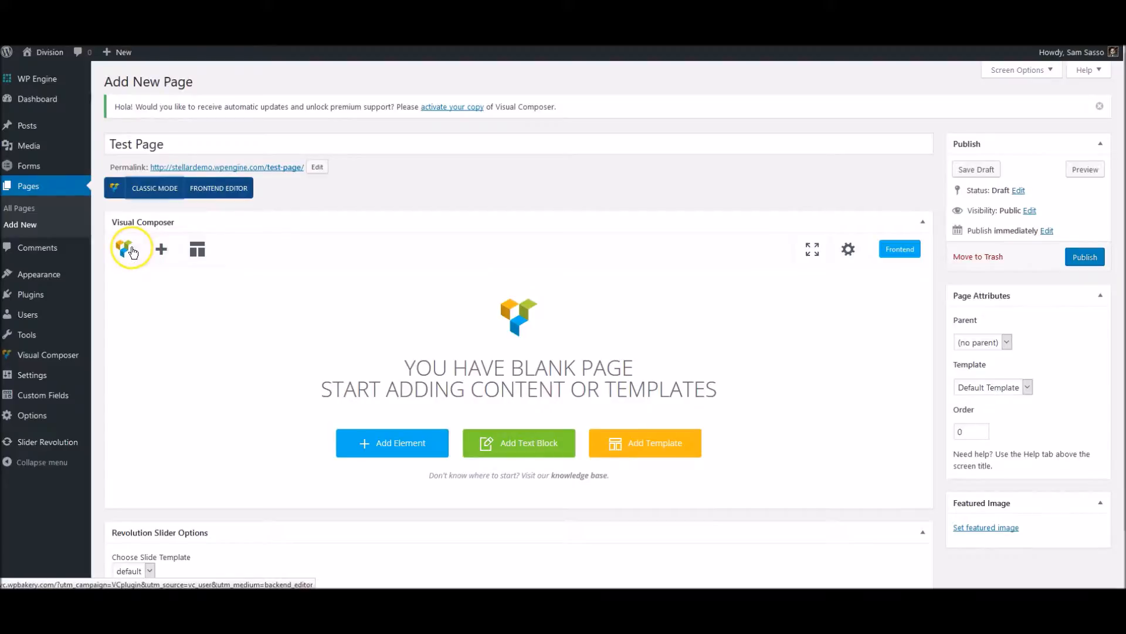
pyautogui.click(197, 251)
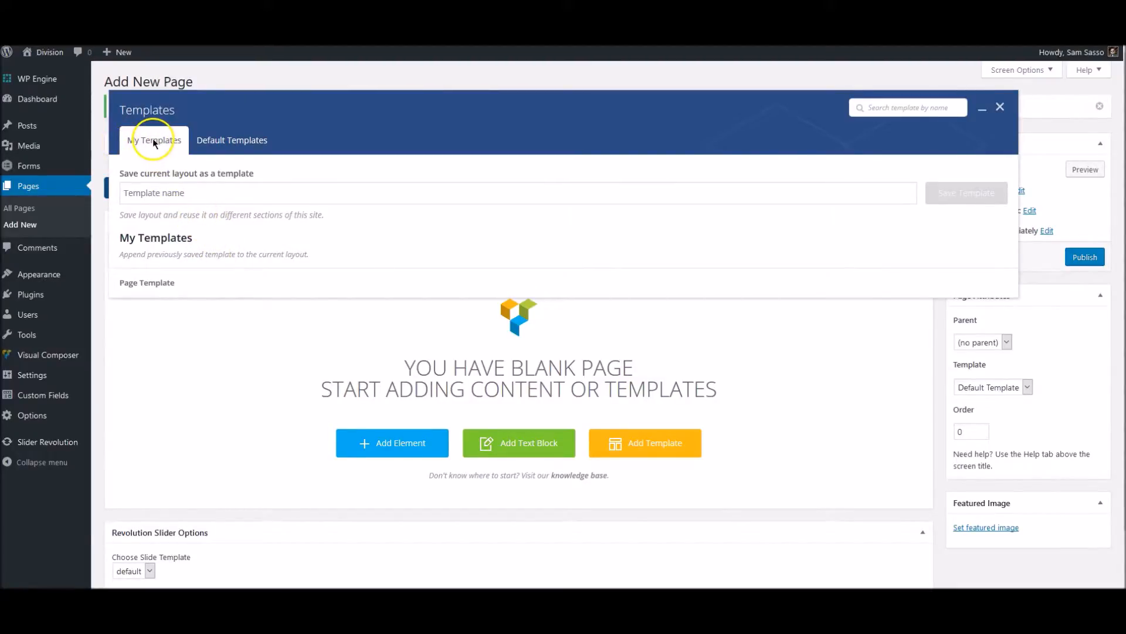
pyautogui.click(169, 284)
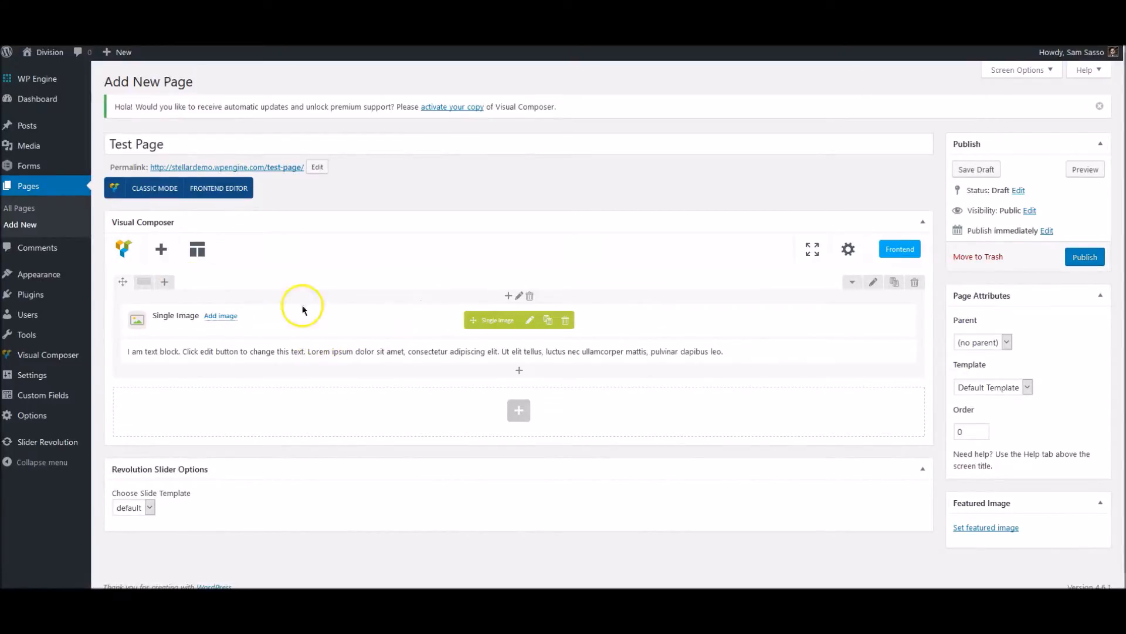
# Open the Single Image element's settings and examine the image source, size, caption and alignment options.
pyautogui.click(529, 321)
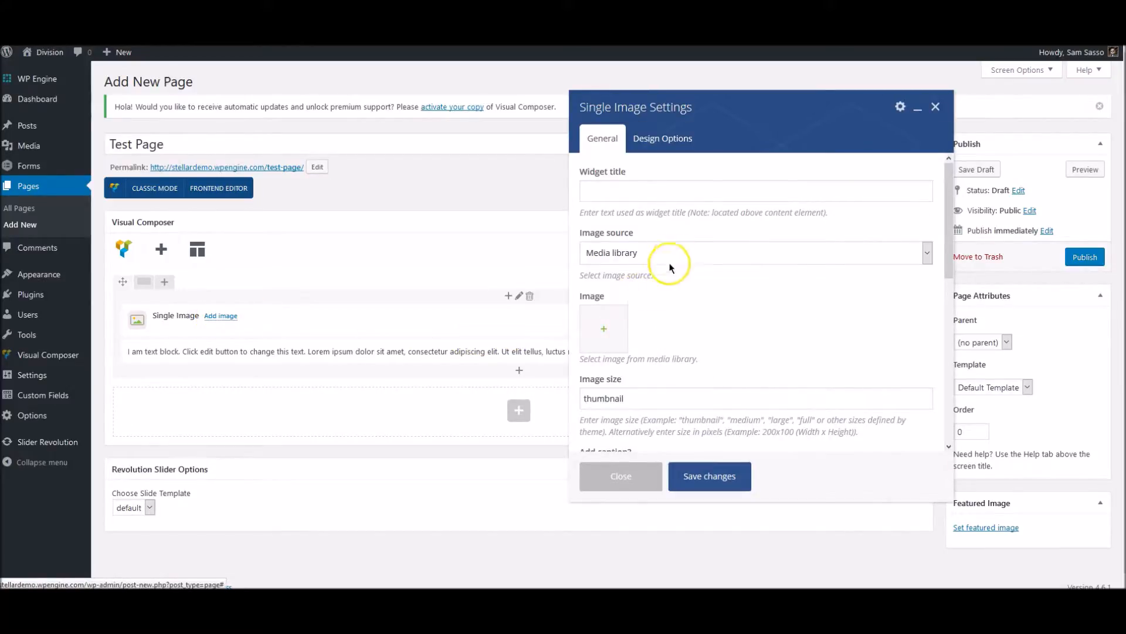
pyautogui.scroll(-3, 682, 274)
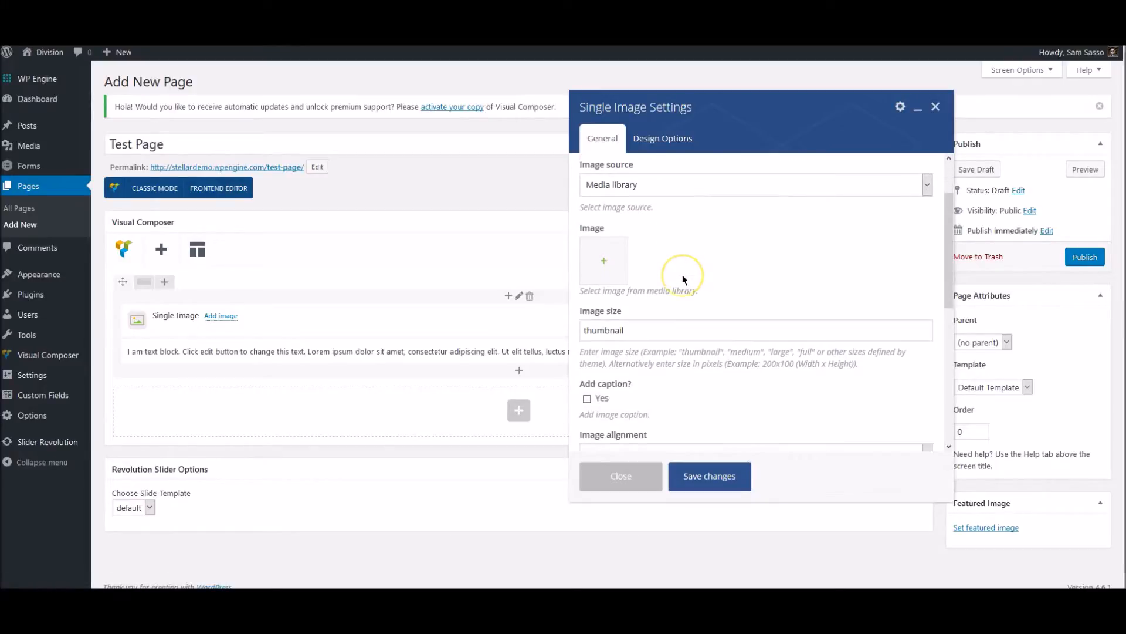
pyautogui.scroll(3, 675, 272)
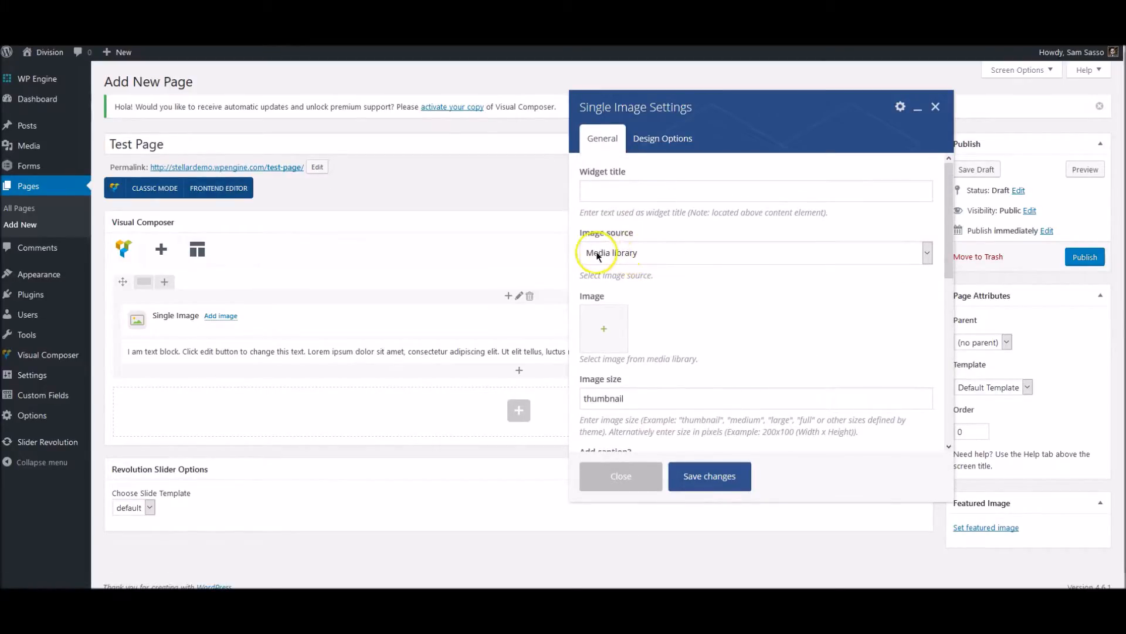
pyautogui.click(628, 253)
pyautogui.click(628, 252)
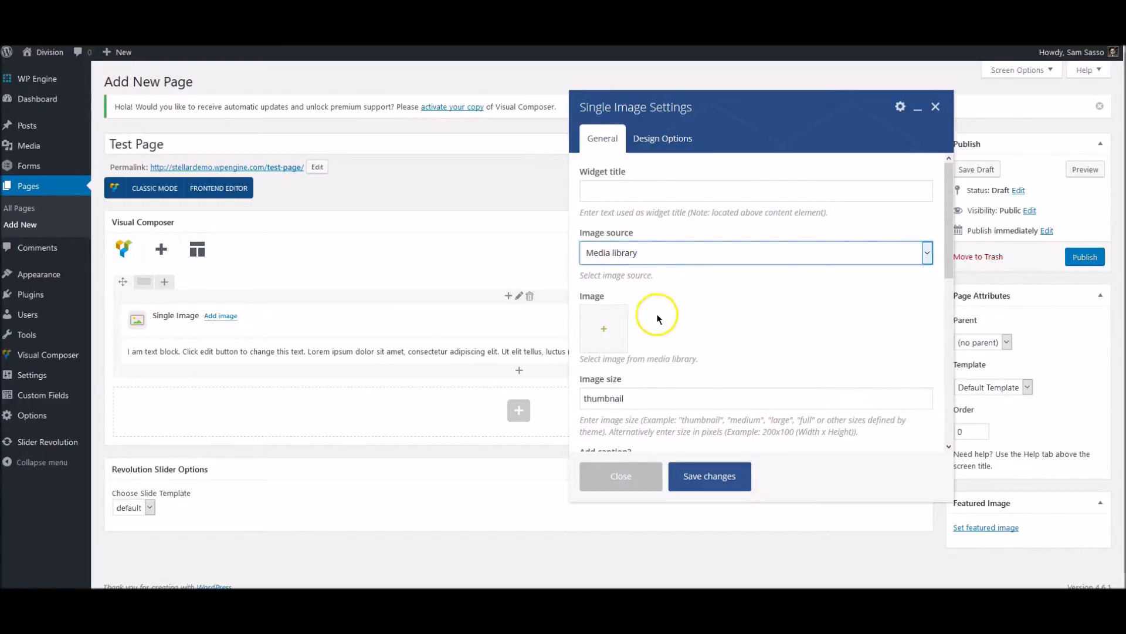
pyautogui.scroll(-1, 659, 314)
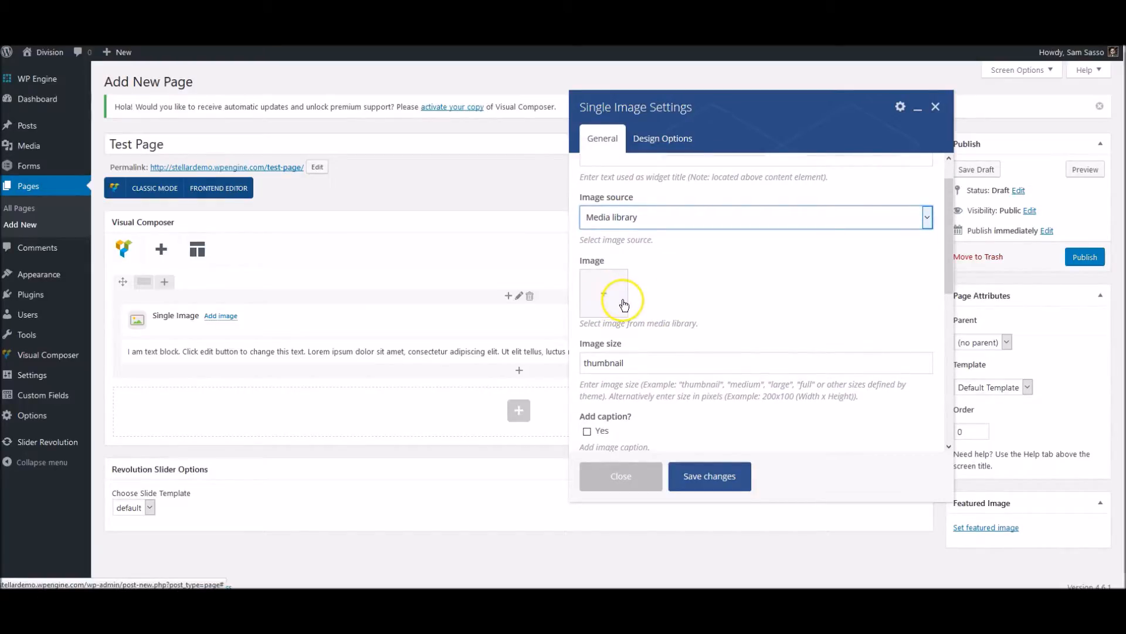
pyautogui.scroll(-2, 616, 308)
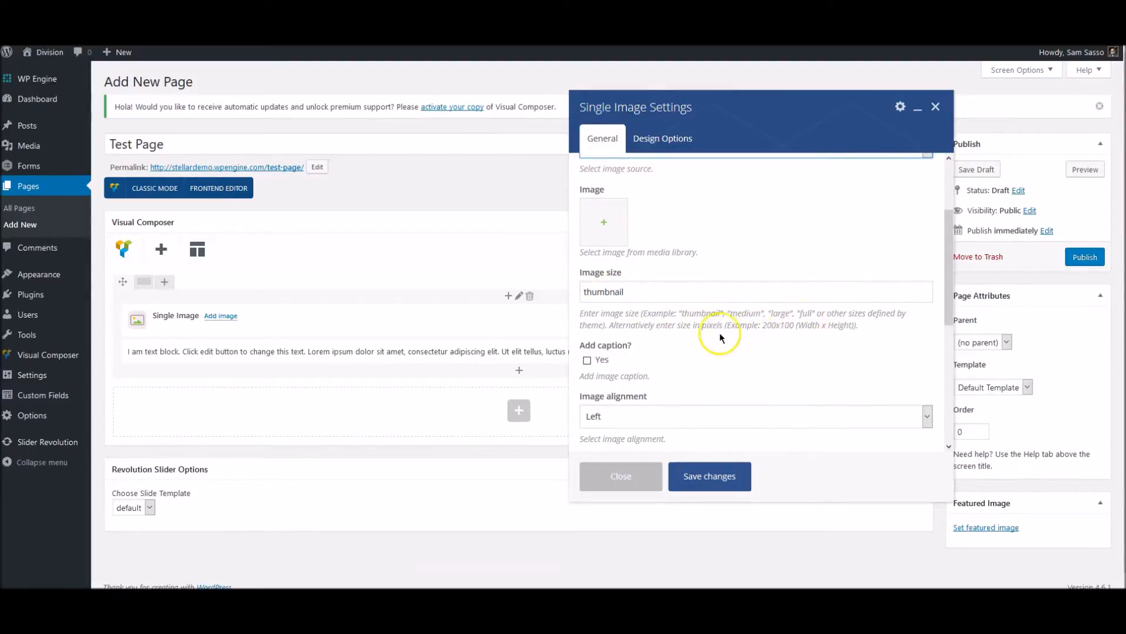
pyautogui.scroll(-1, 705, 333)
pyautogui.scroll(-1, 610, 325)
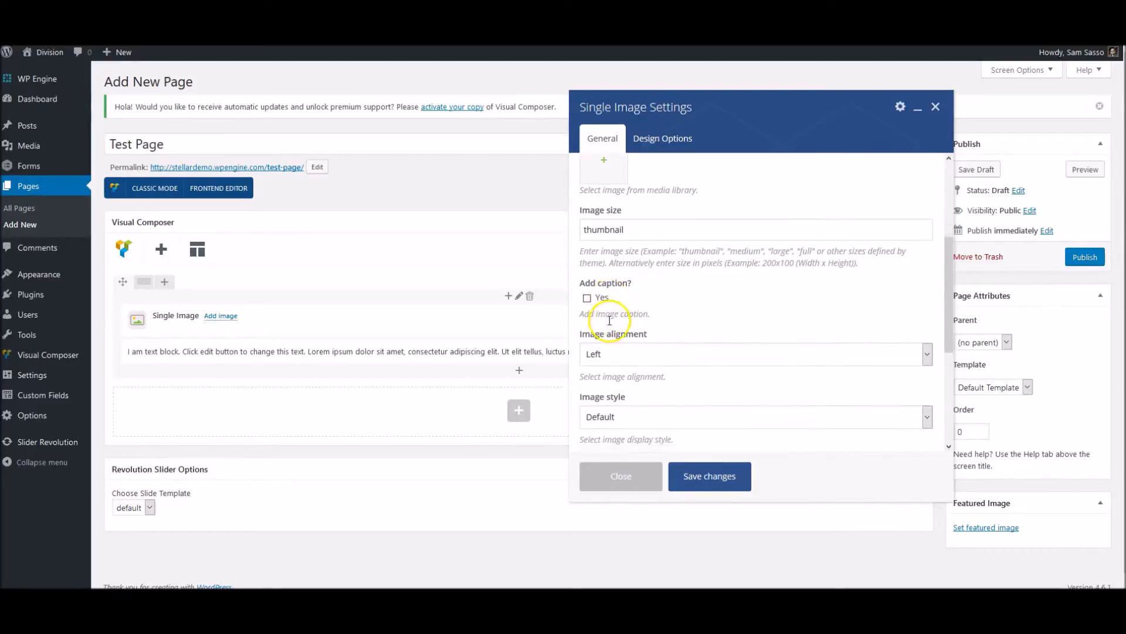
pyautogui.click(621, 347)
pyautogui.click(621, 346)
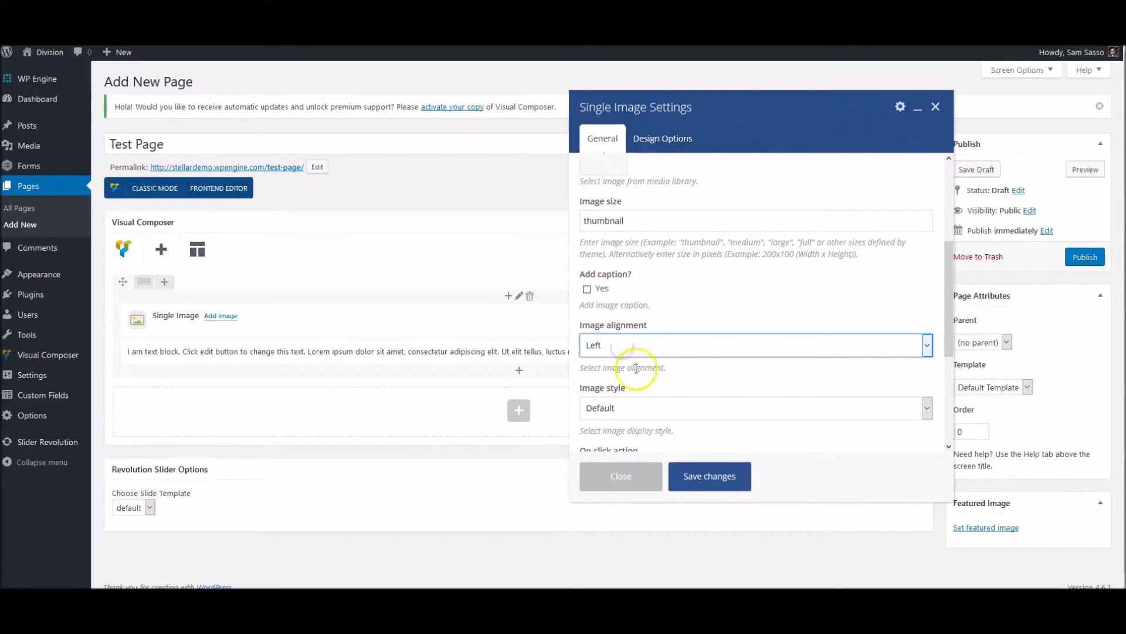
# Examine the Single Image element's image style, on-click action and CSS animation choices without changing them.
pyautogui.scroll(-2, 636, 368)
pyautogui.click(620, 337)
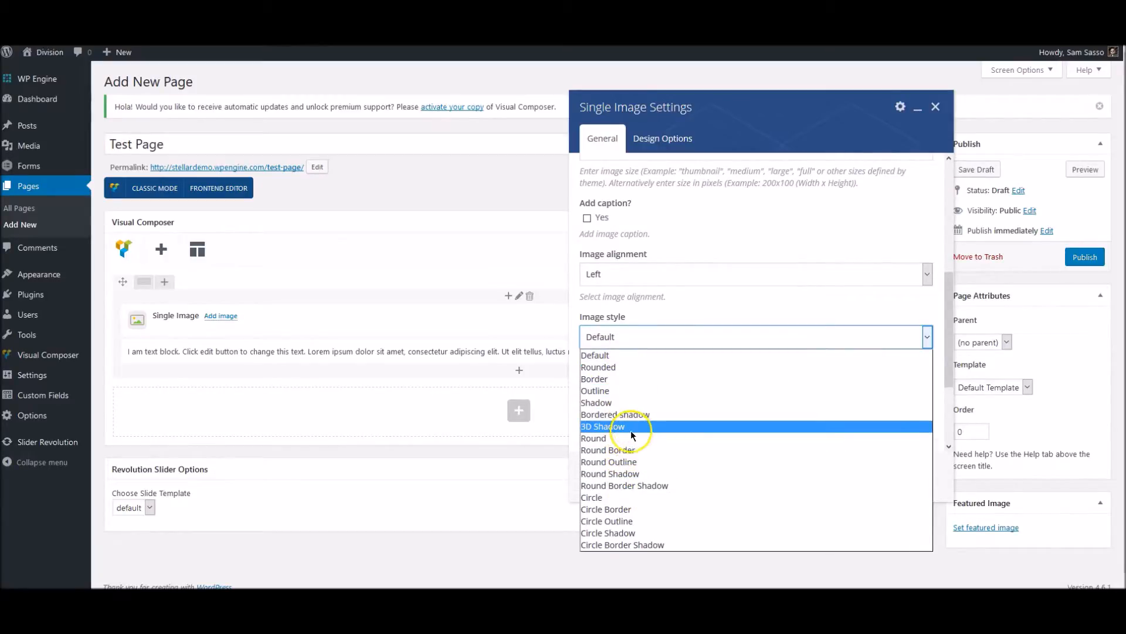
pyautogui.click(672, 317)
pyautogui.scroll(-1, 662, 346)
pyautogui.click(637, 364)
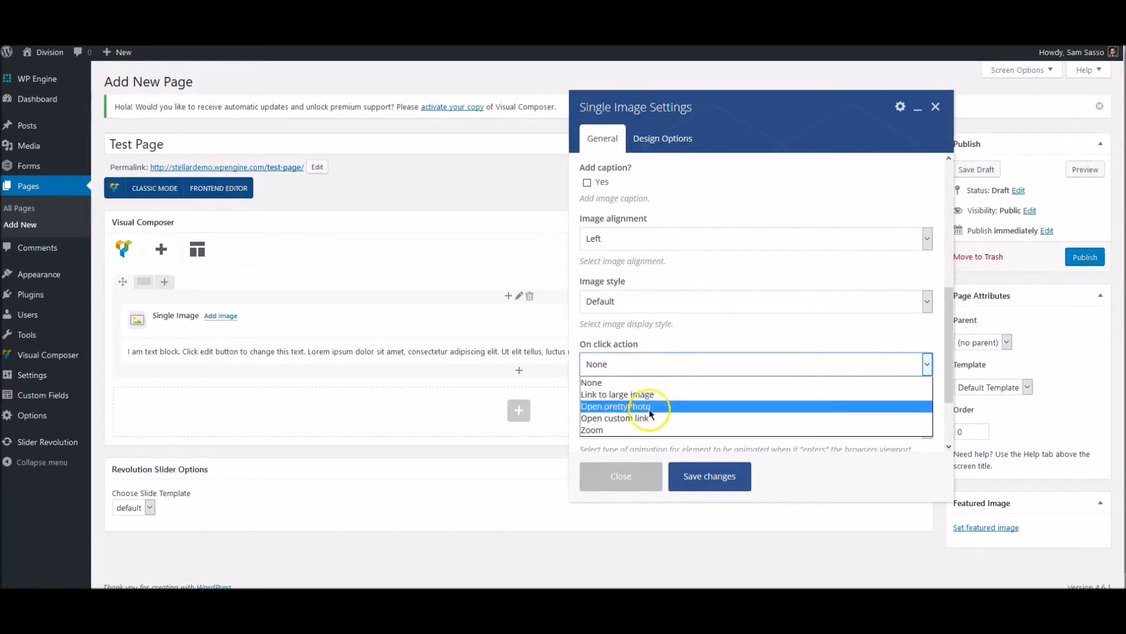
pyautogui.click(687, 332)
pyautogui.scroll(-1, 674, 368)
pyautogui.scroll(-1, 660, 389)
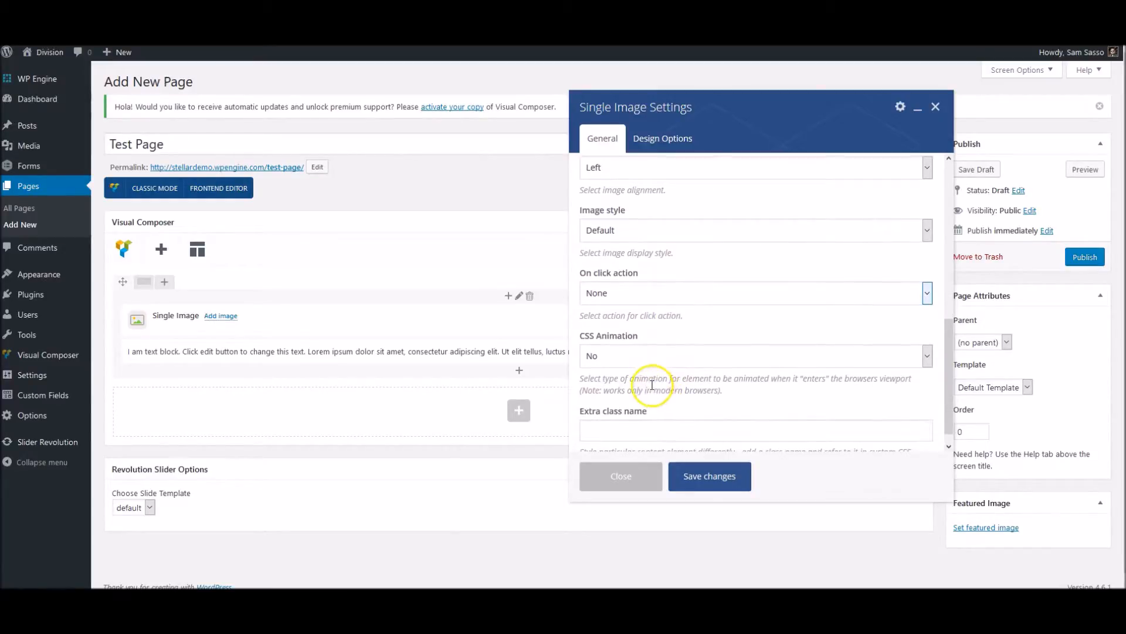
pyautogui.click(631, 355)
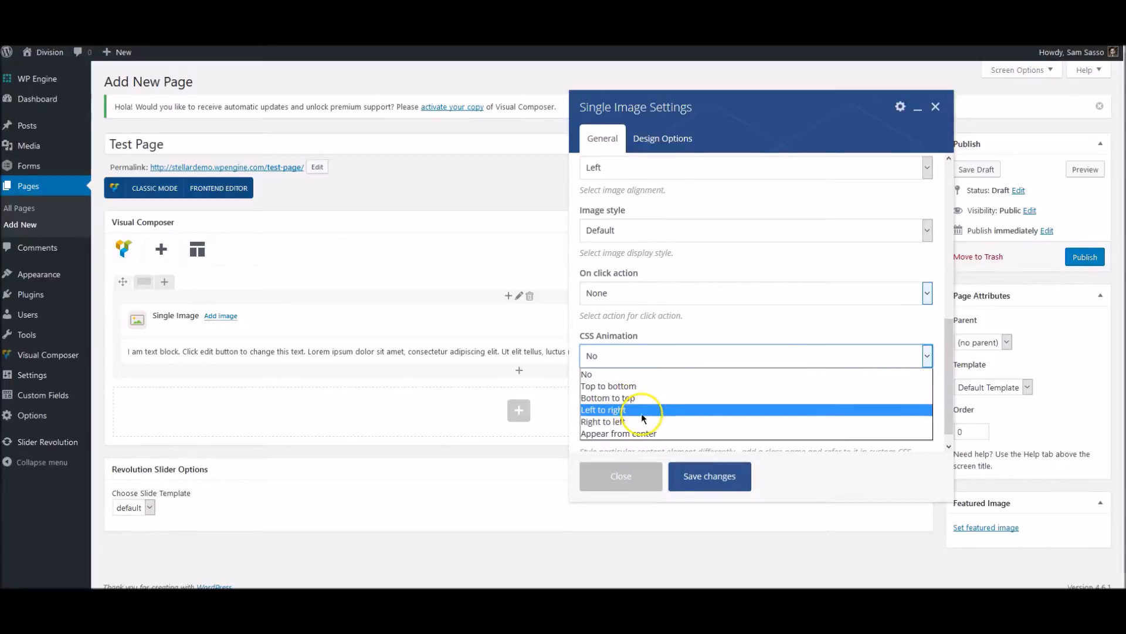
pyautogui.click(676, 341)
pyautogui.scroll(8, 661, 369)
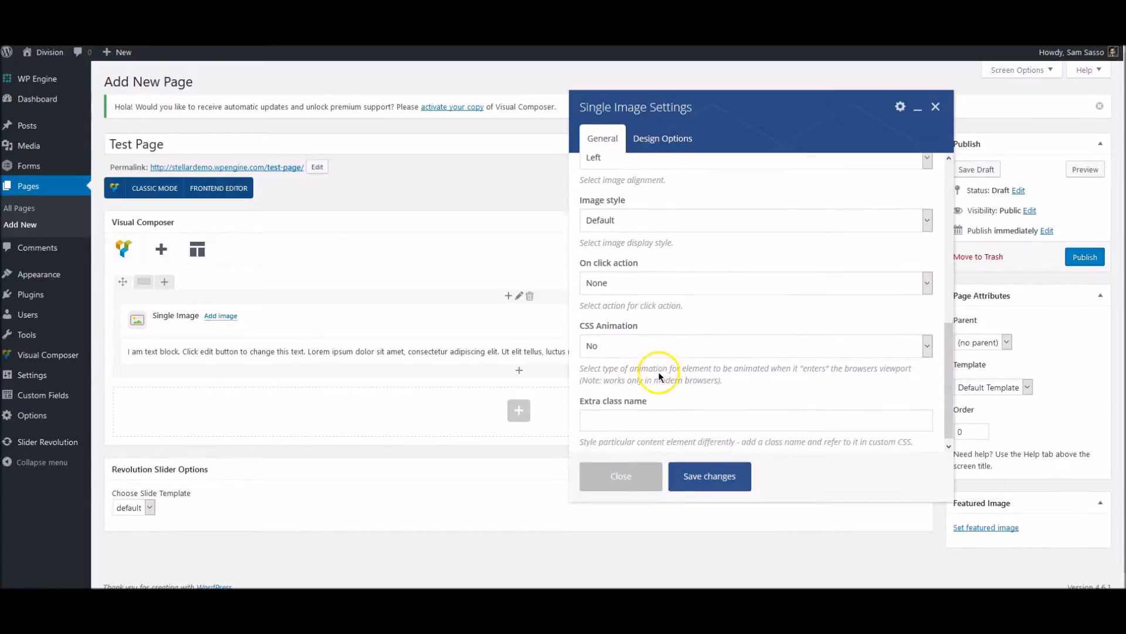
pyautogui.scroll(2, 658, 374)
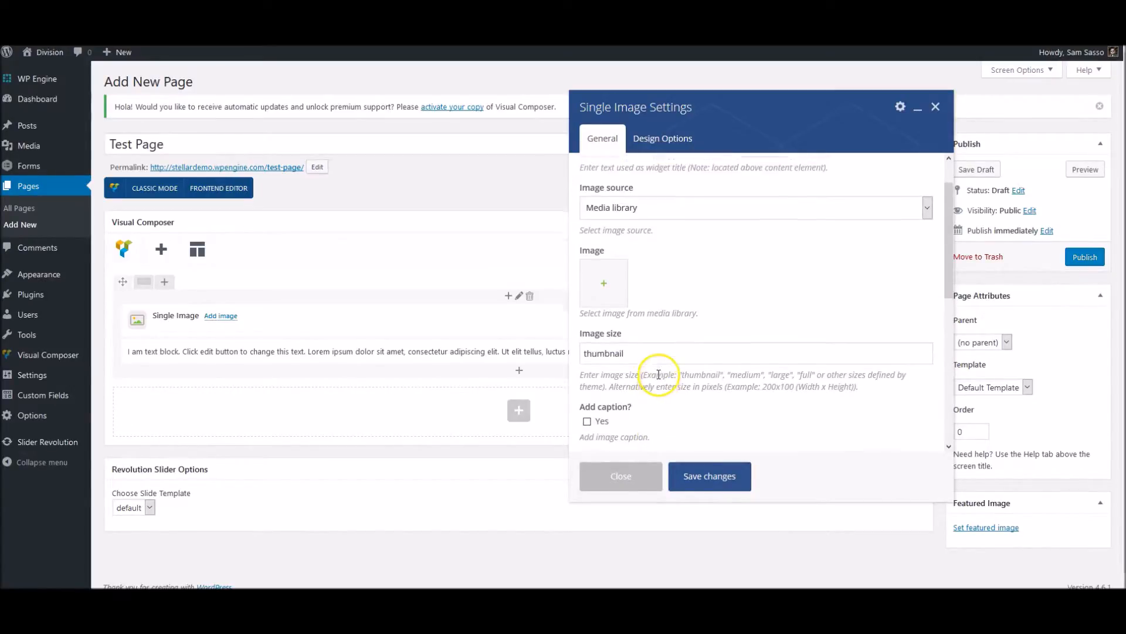
# Upload pexels-photo-26947.jpg as the Single Image element's picture, with "Skyline" as its title and alt text.
pyautogui.click(605, 319)
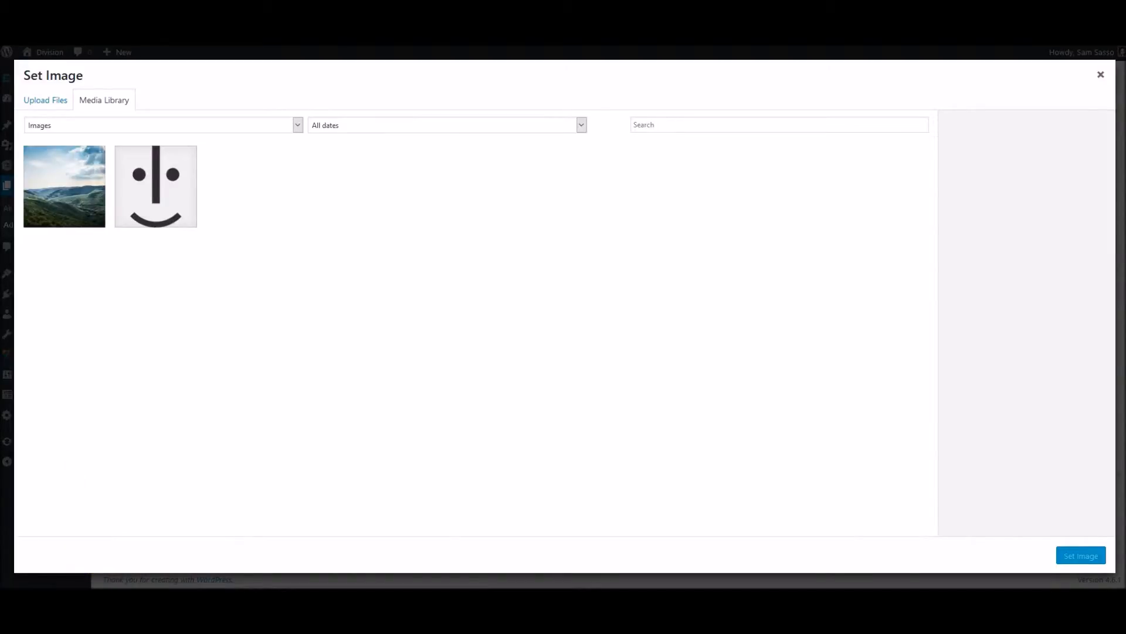
pyautogui.moveTo(291, 176); pyautogui.dragTo(422, 239)
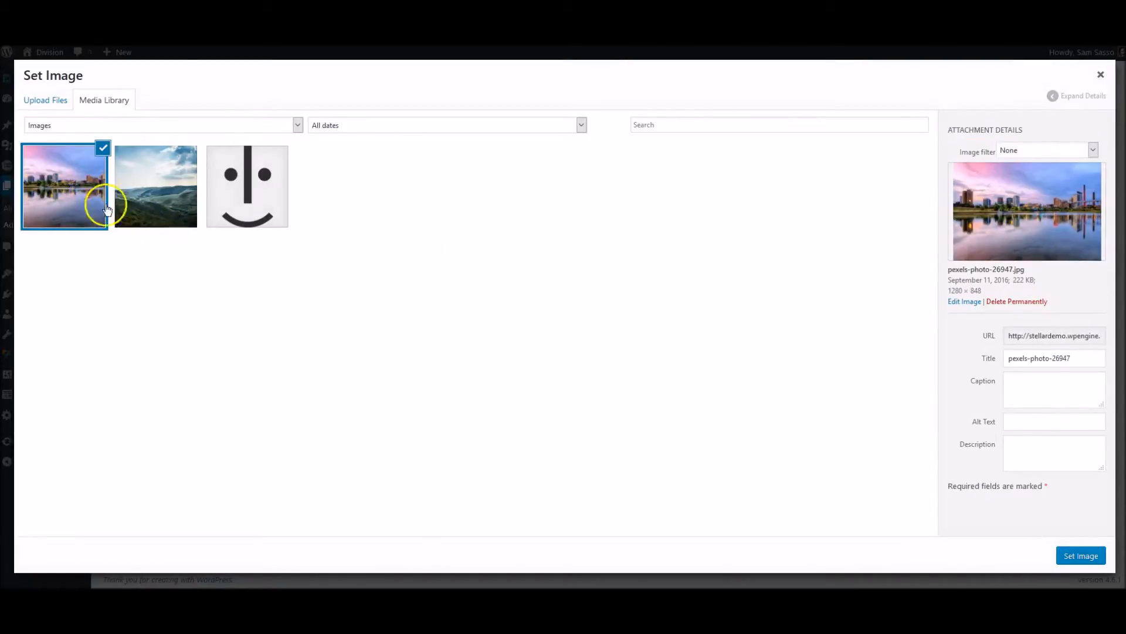
pyautogui.tripleClick(1034, 359)
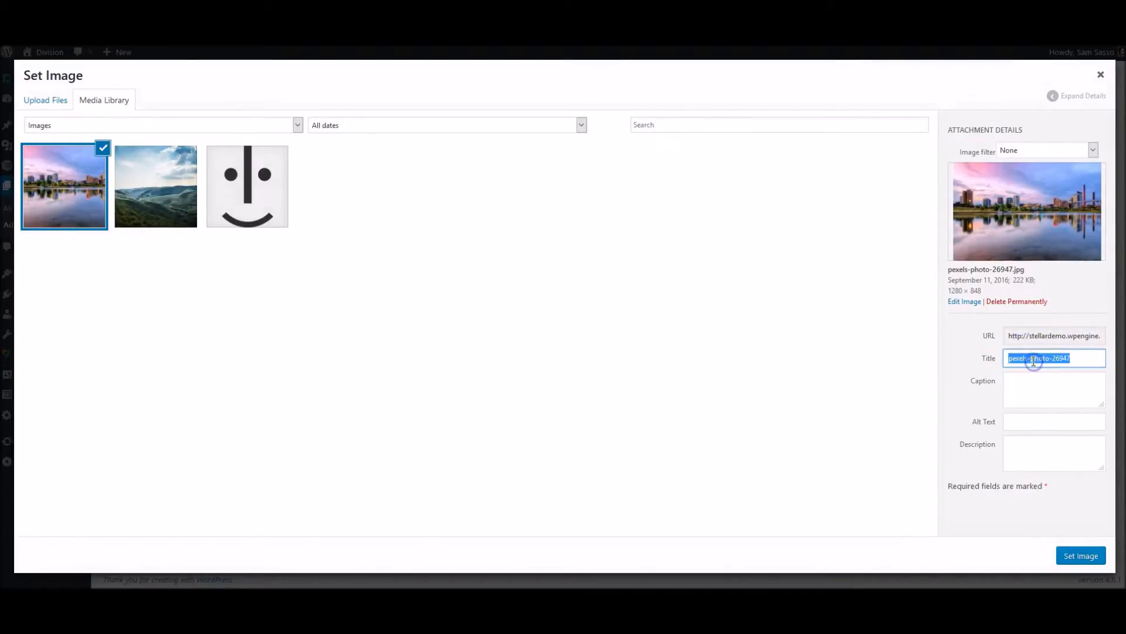
pyautogui.write('Skyline')
pyautogui.click(1024, 418)
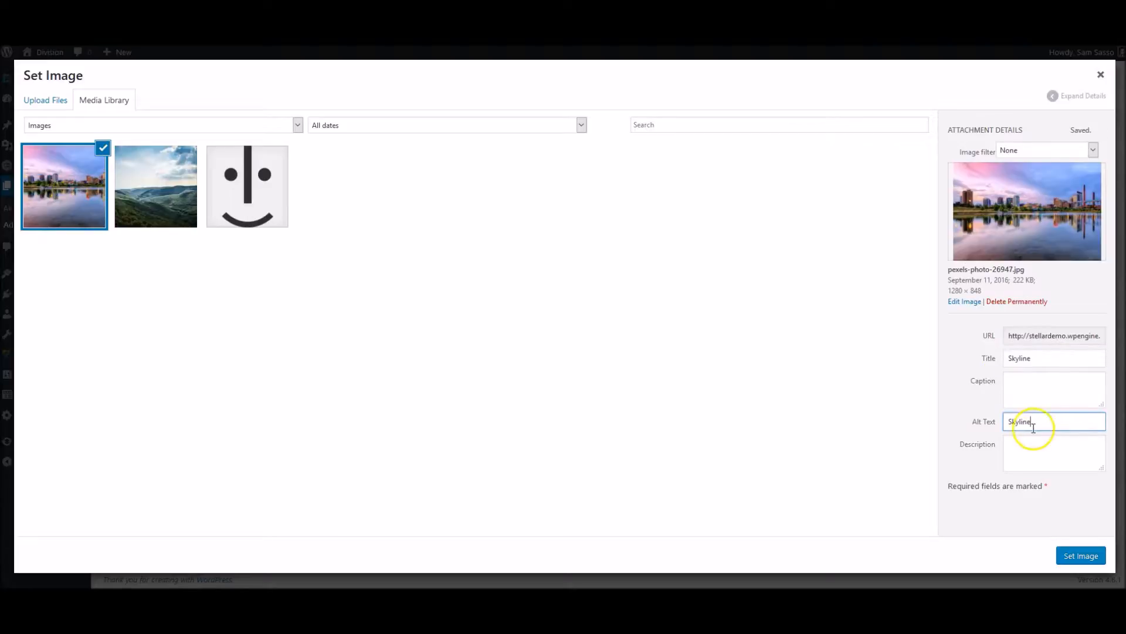
pyautogui.click(1031, 388)
pyautogui.click(1026, 448)
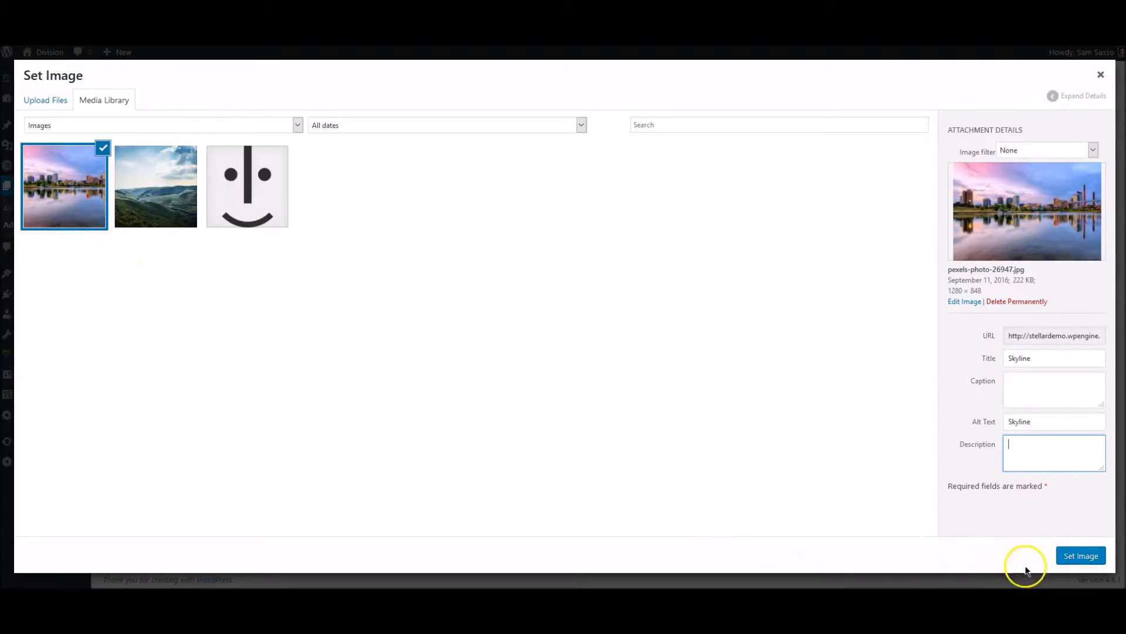
pyautogui.click(1076, 556)
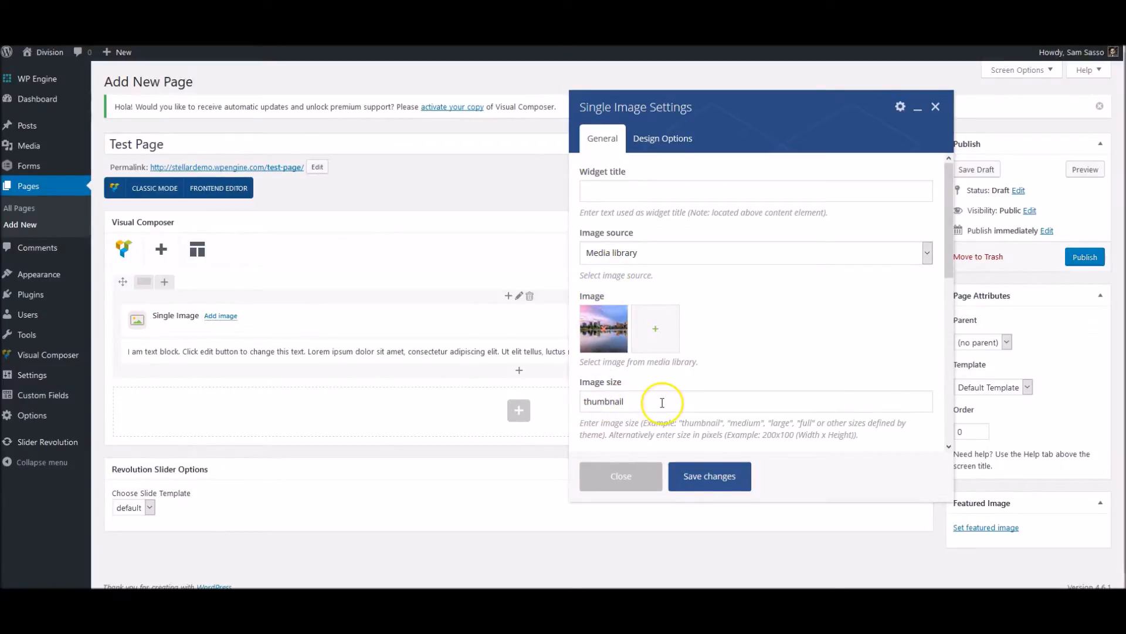
# Set the Single Image element's size to full and its alignment to Center, and save the changes.
pyautogui.scroll(-1, 648, 384)
pyautogui.doubleClick(647, 372)
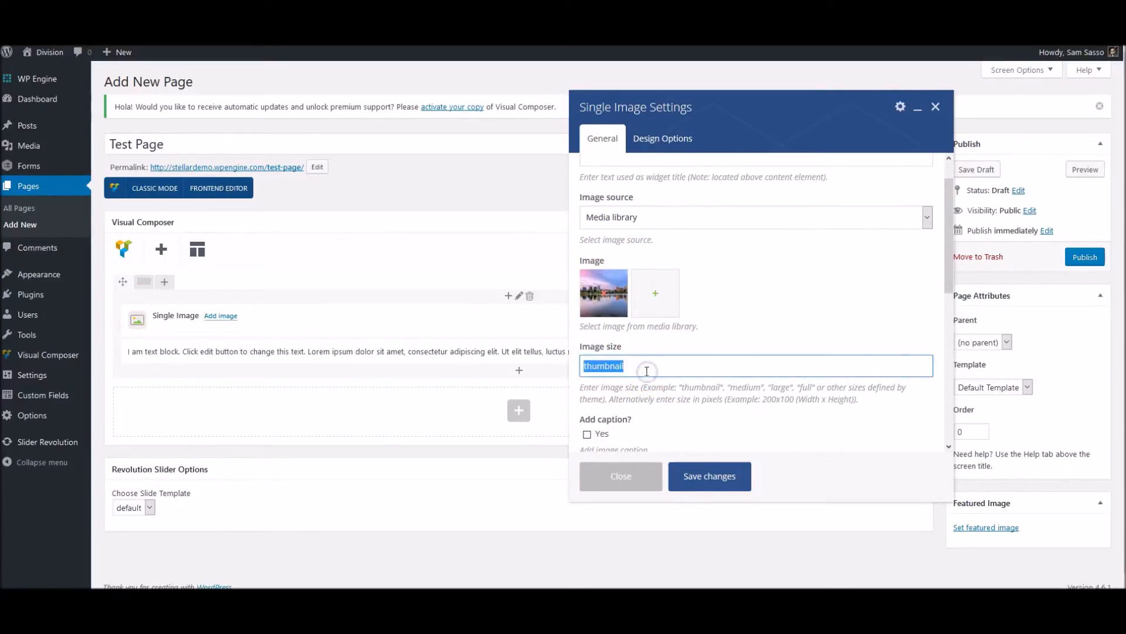
pyautogui.write('full')
pyautogui.scroll(-5, 657, 379)
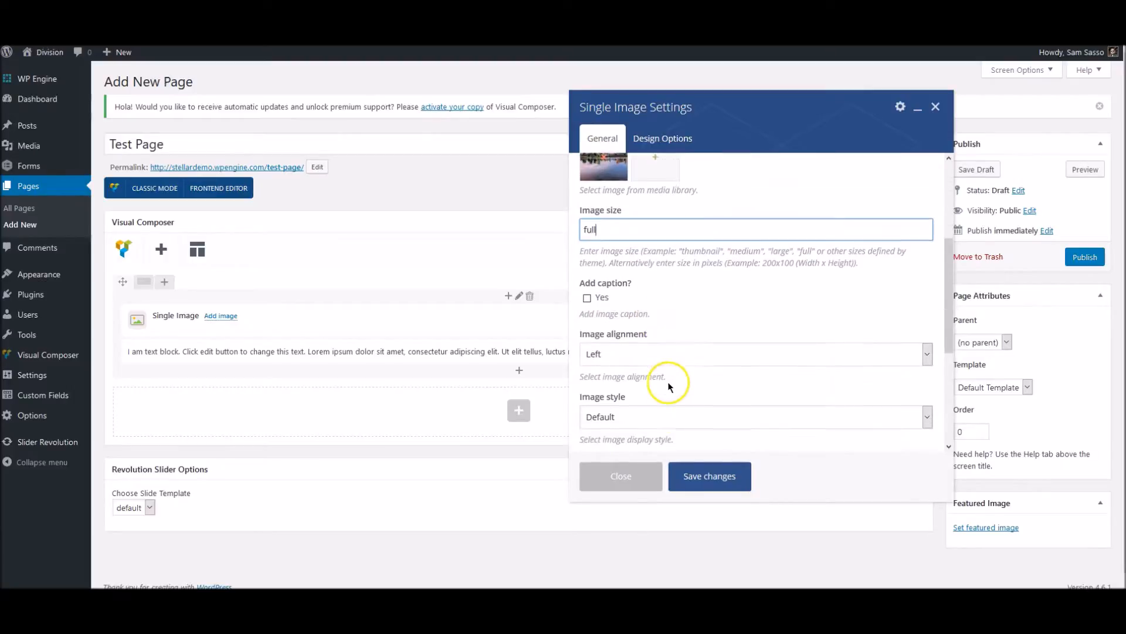
pyautogui.click(637, 318)
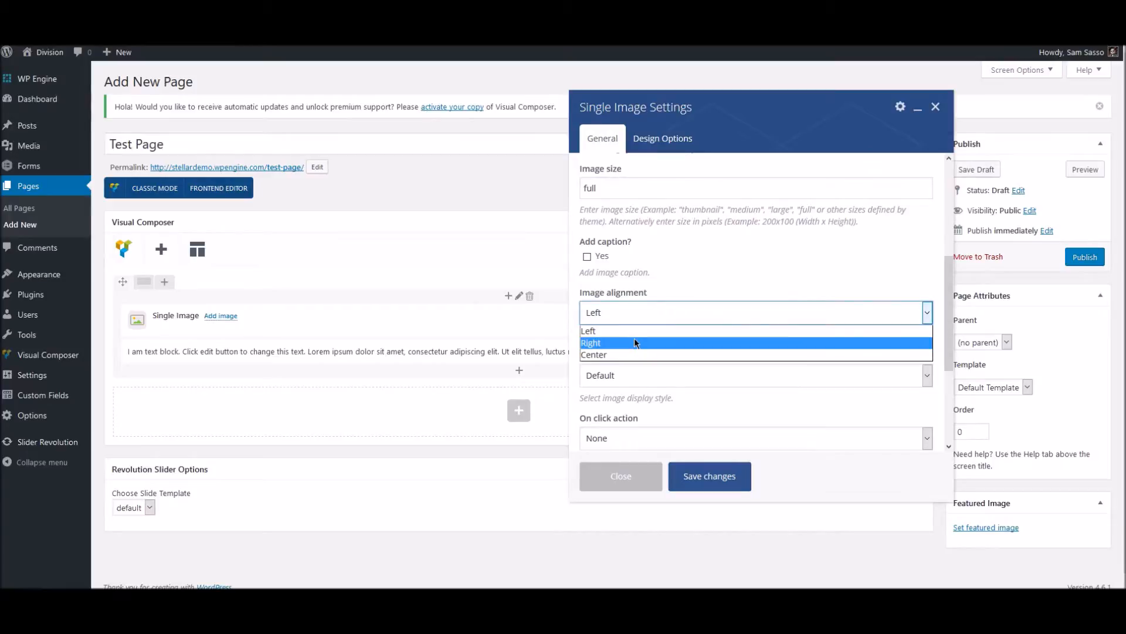
pyautogui.click(635, 354)
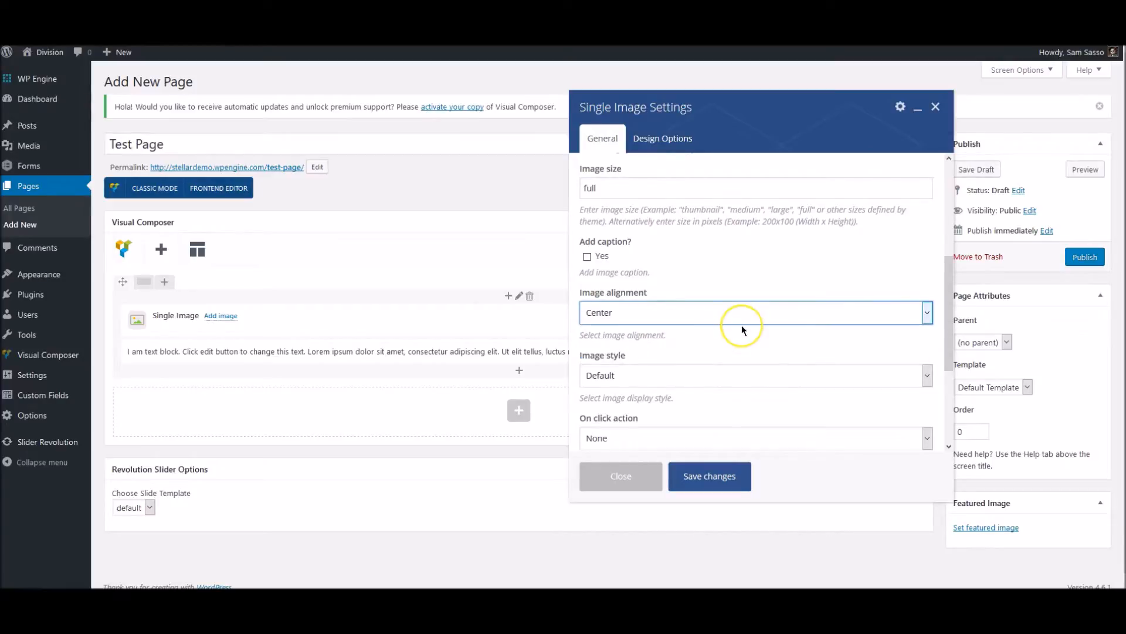
pyautogui.scroll(6, 741, 330)
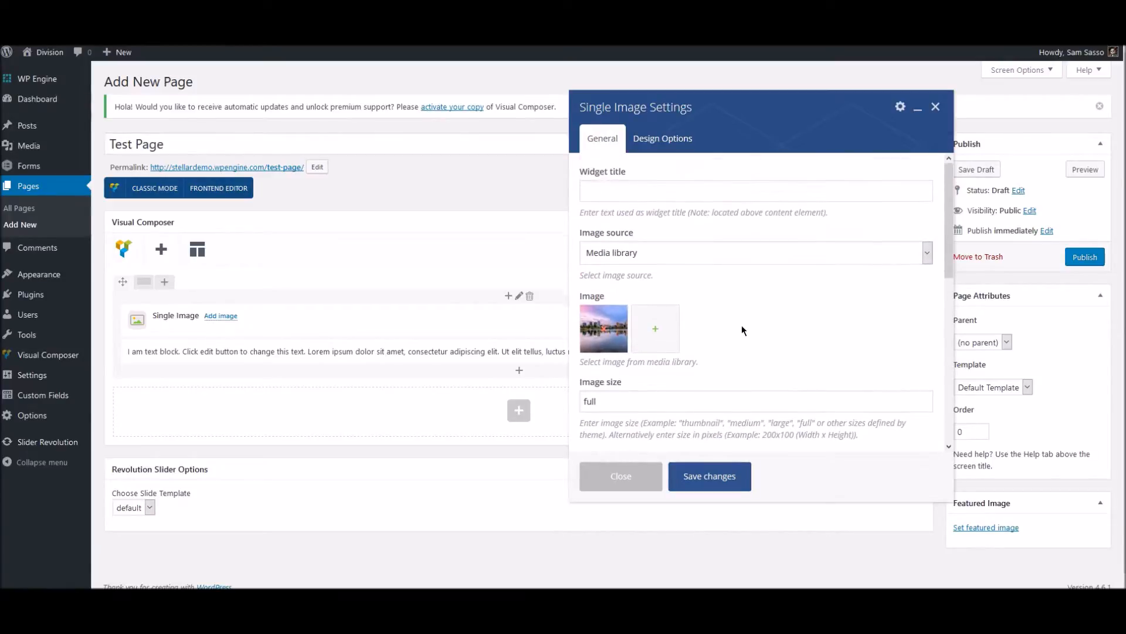
pyautogui.click(718, 483)
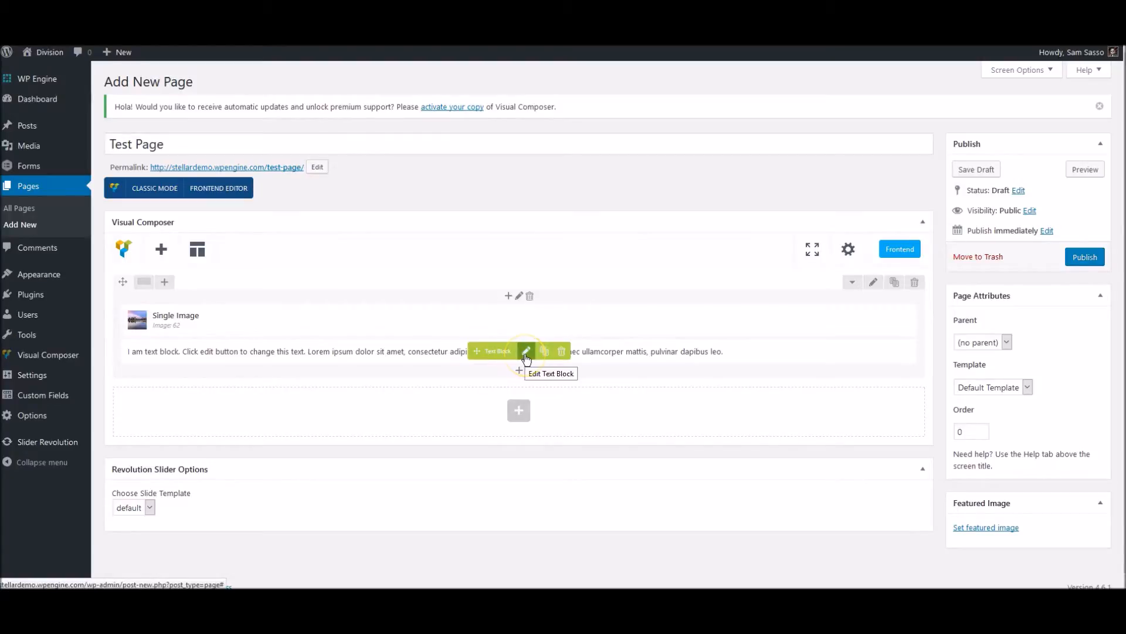
# Add the line "This is a Test" above the existing paragraph in the Text Block element.
pyautogui.click(526, 352)
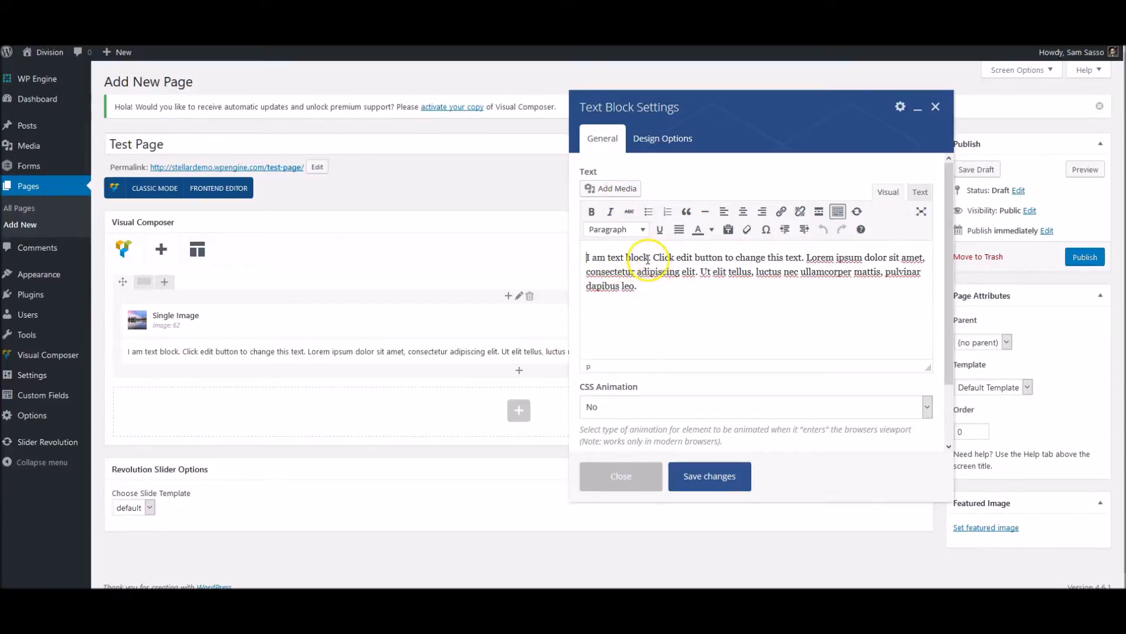
pyautogui.click(586, 257)
pyautogui.click(619, 289)
pyautogui.press('Return')
pyautogui.press('Return')
pyautogui.click(603, 260)
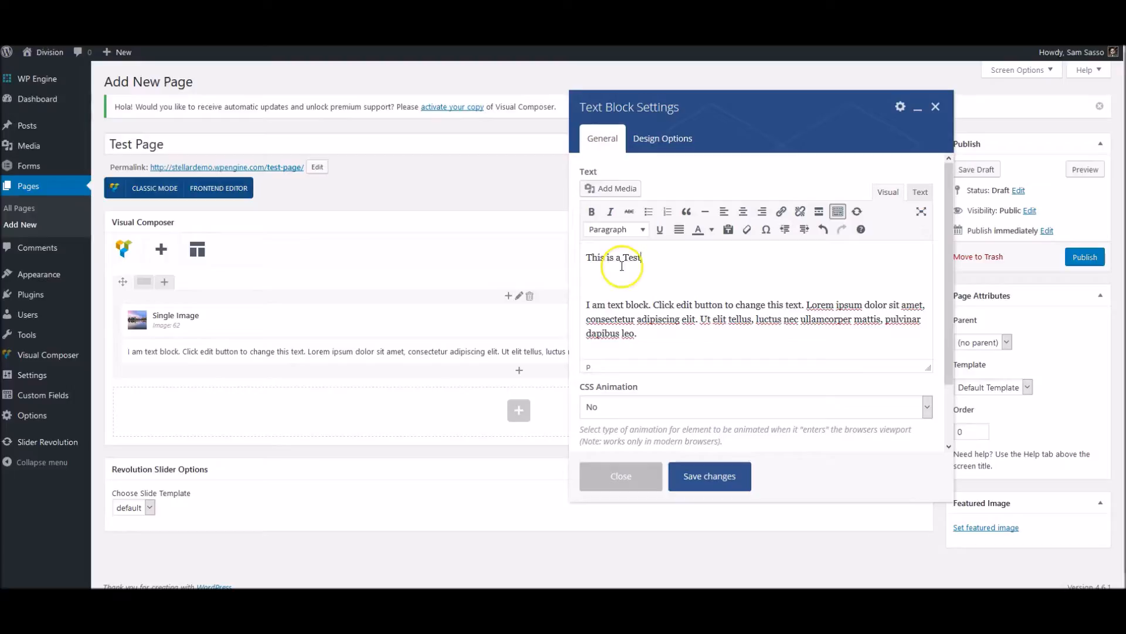
# Format "This is a Test" as Heading 2, remove the blank line below it, and save the text block.
pyautogui.moveTo(642, 258); pyautogui.dragTo(564, 260)
pyautogui.click(613, 229)
pyautogui.click(644, 298)
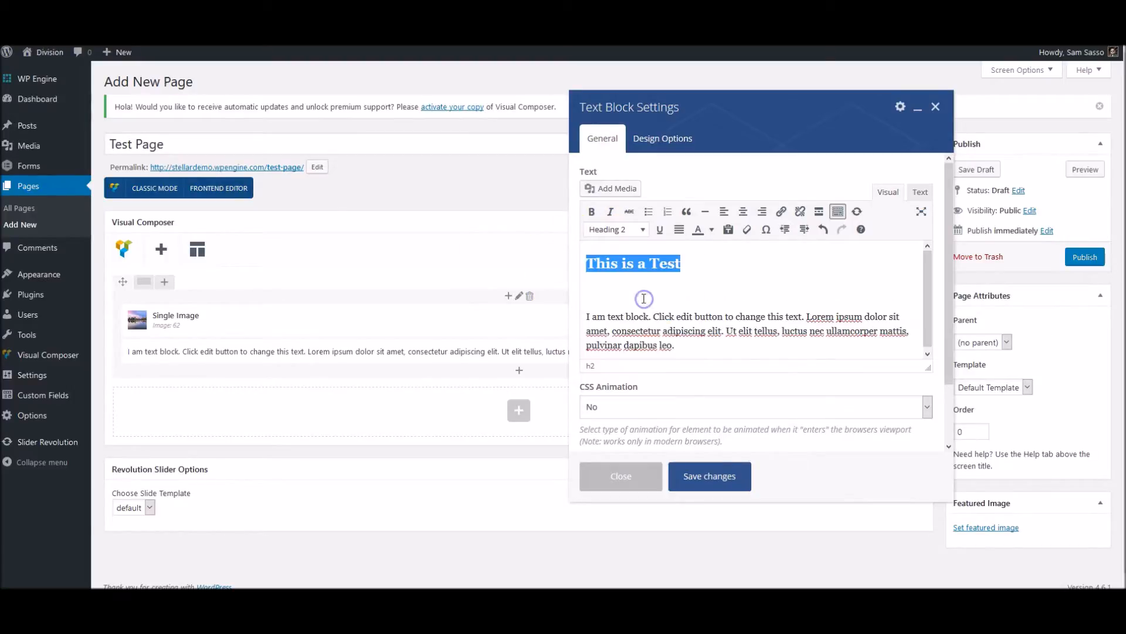
pyautogui.click(586, 318)
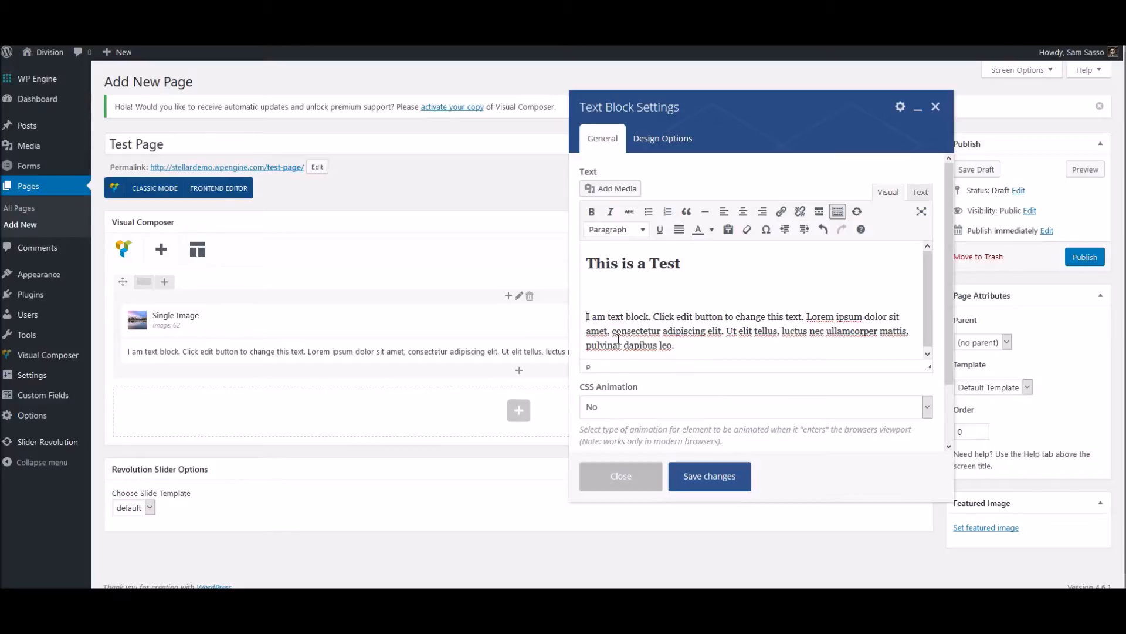
pyautogui.press('BackSpace')
pyautogui.click(719, 473)
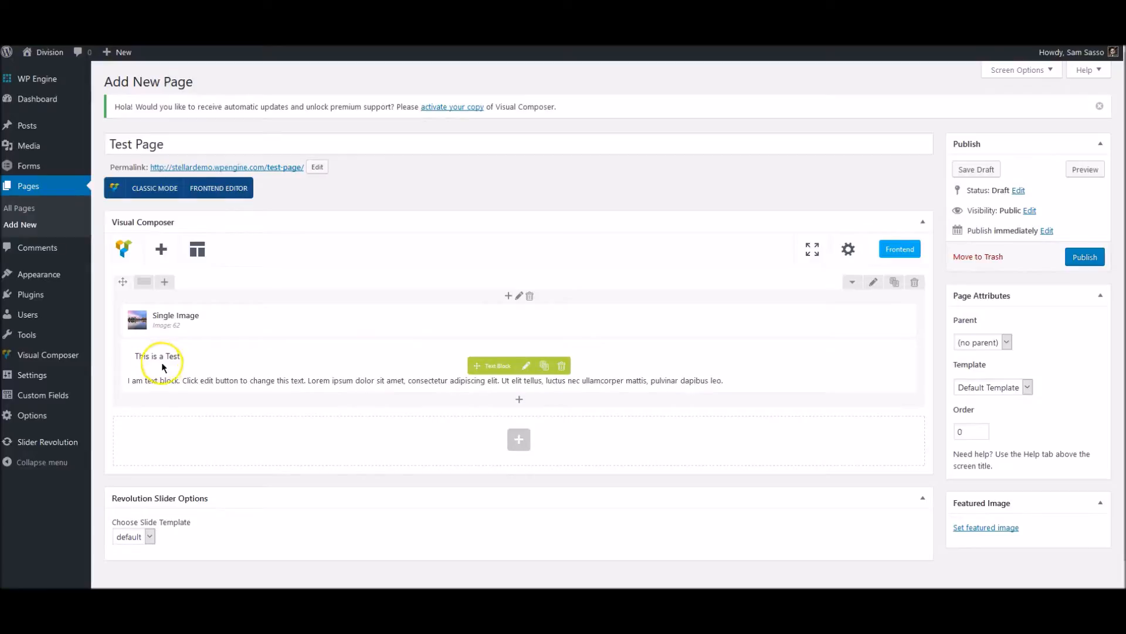
# Publish Test Page and view the live page from the heading down to the footer.
pyautogui.click(1085, 171)
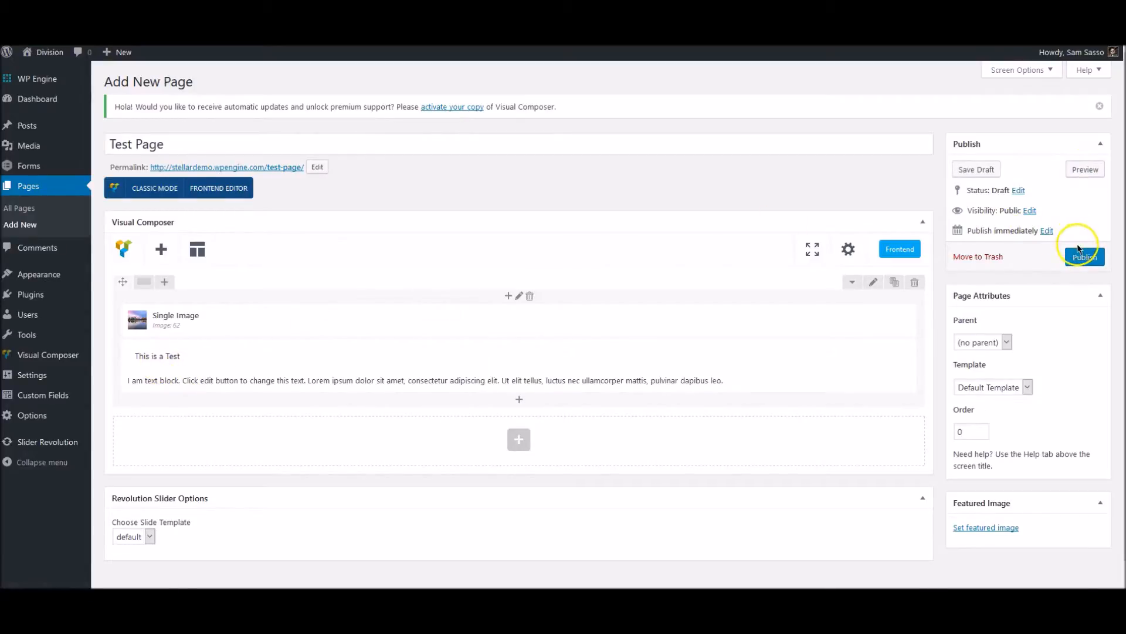
pyautogui.click(1083, 258)
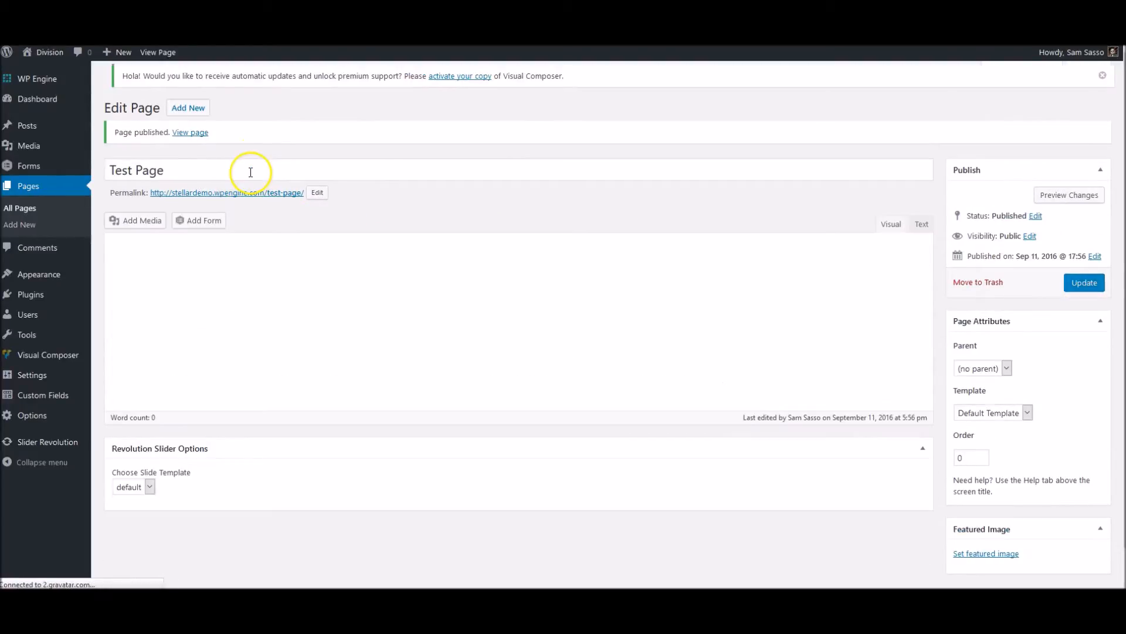
pyautogui.click(253, 198)
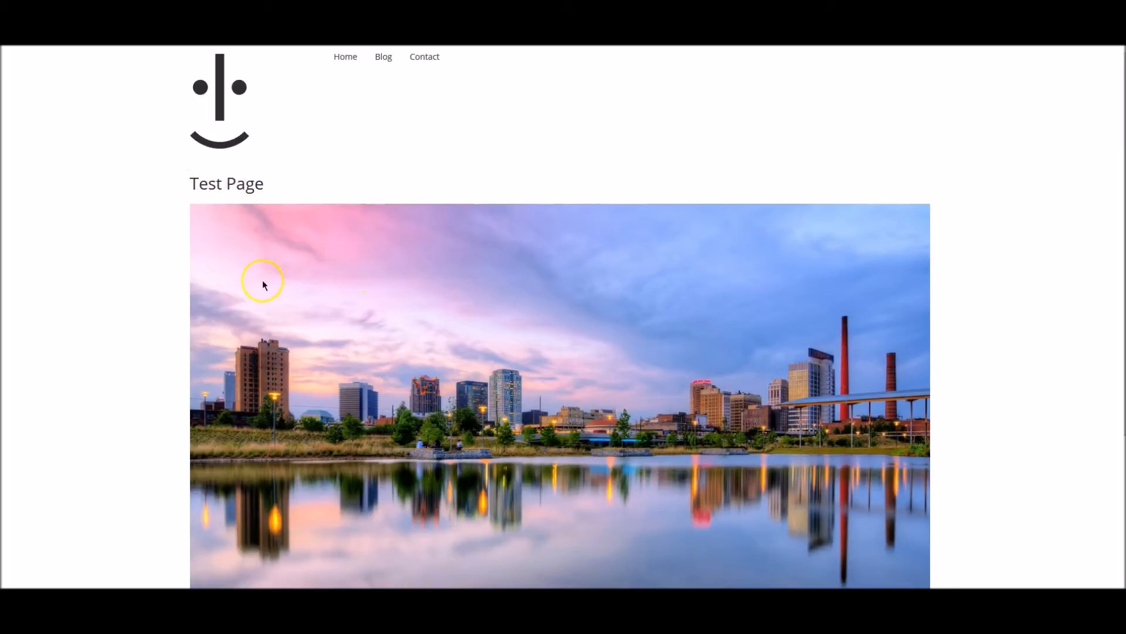
pyautogui.scroll(-3, 138, 309)
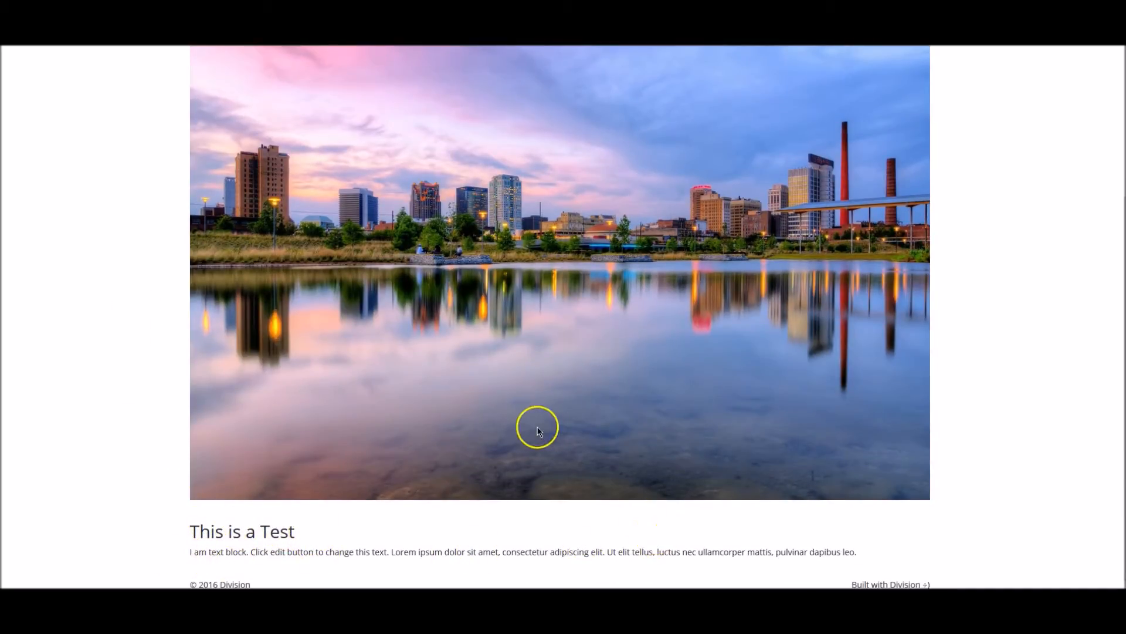
pyautogui.scroll(3, 538, 430)
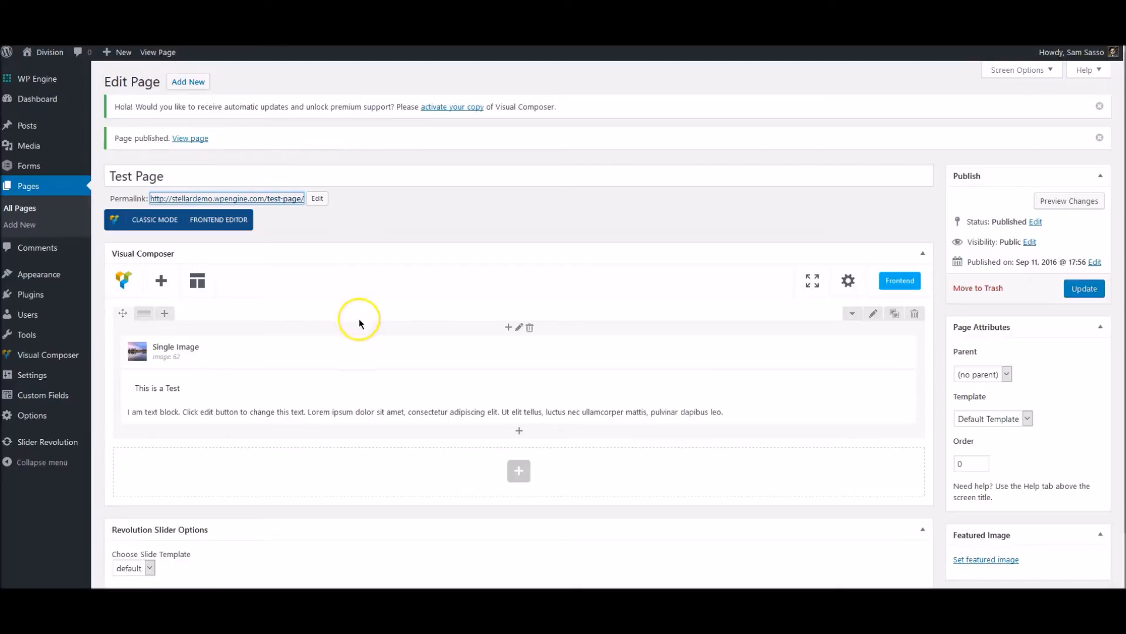
# Back in the backend editor, examine the elements that can be added below the text block without adding any.
pyautogui.moveTo(491, 380)
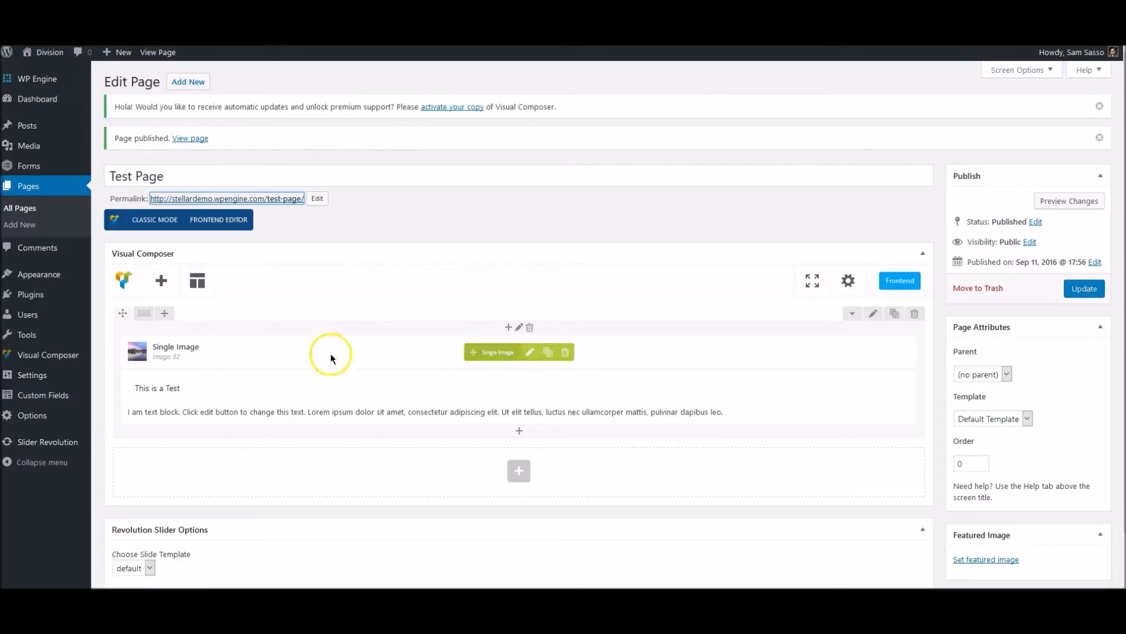
pyautogui.moveTo(382, 387)
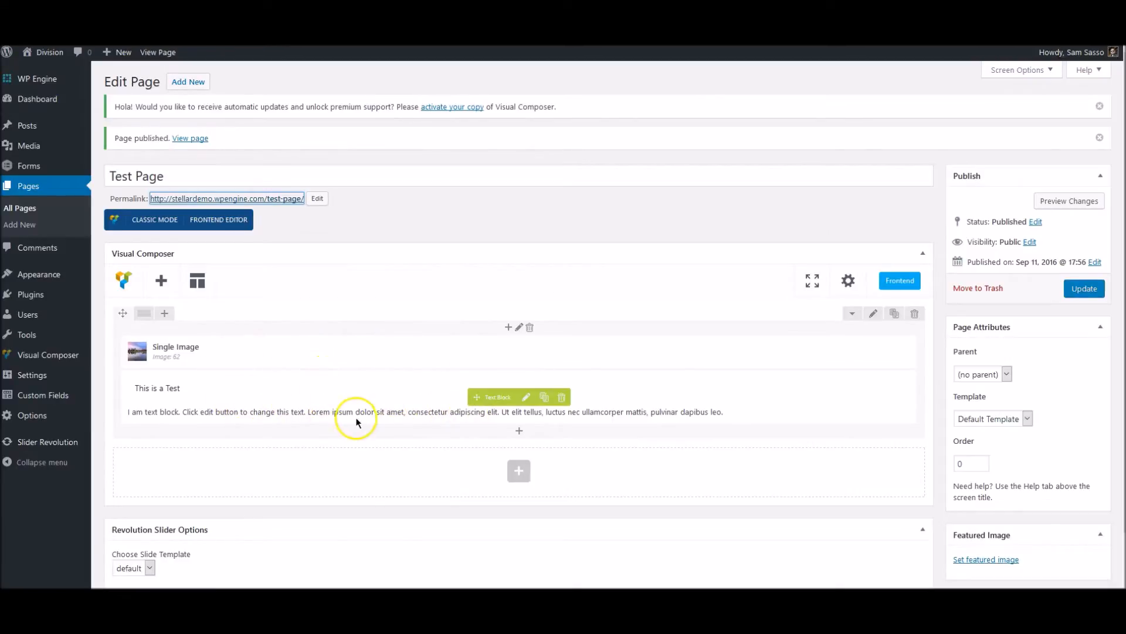
pyautogui.scroll(-1, 267, 374)
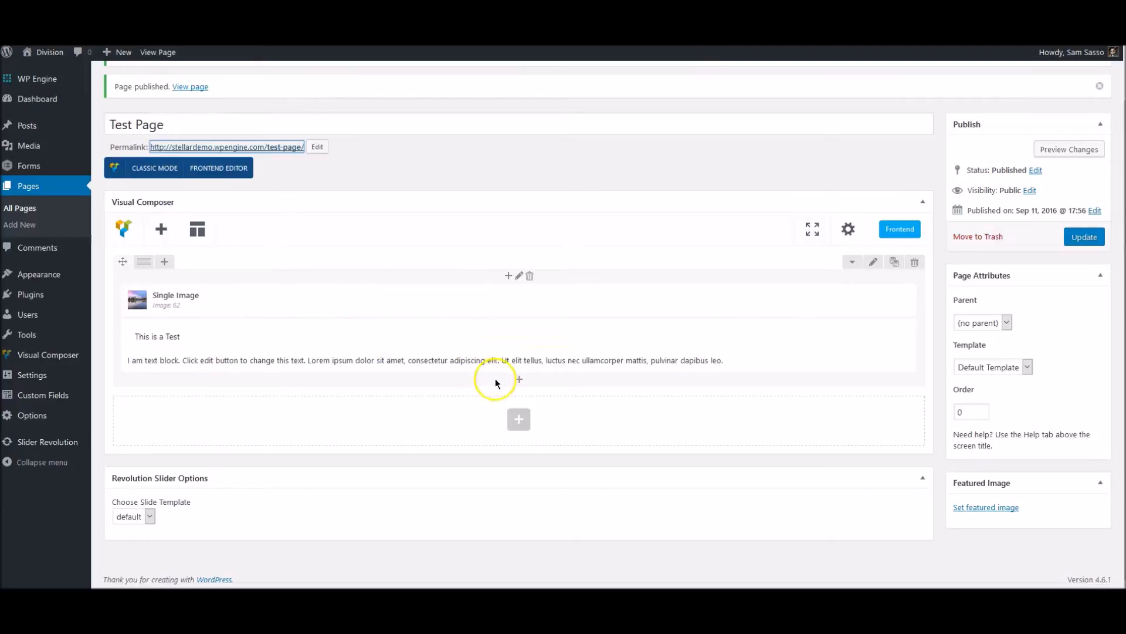
pyautogui.click(519, 380)
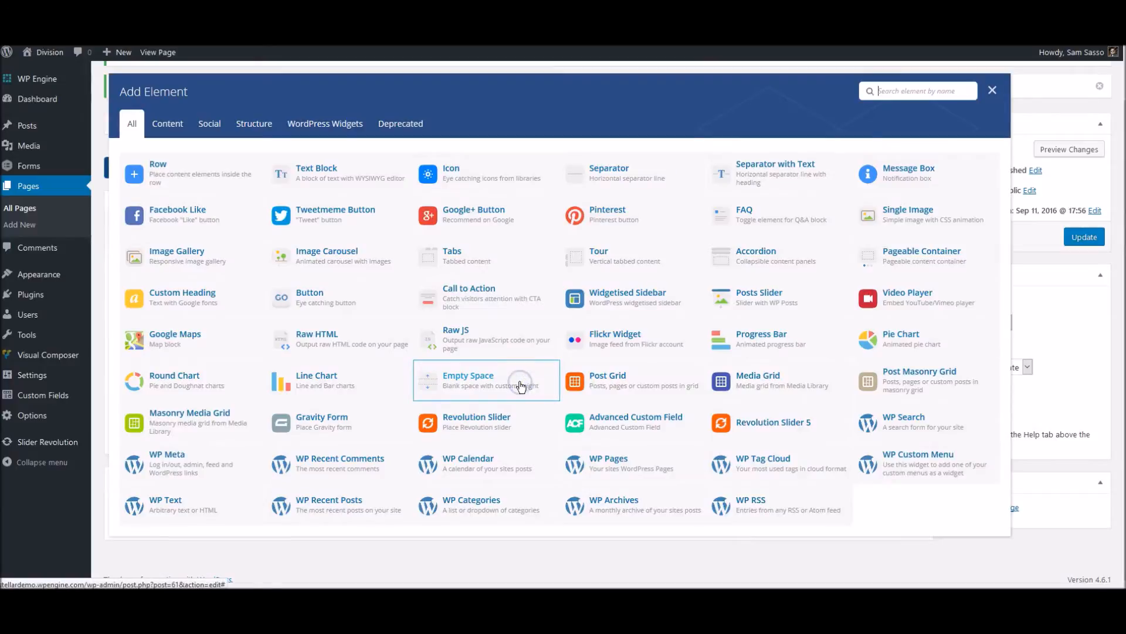
pyautogui.click(534, 420)
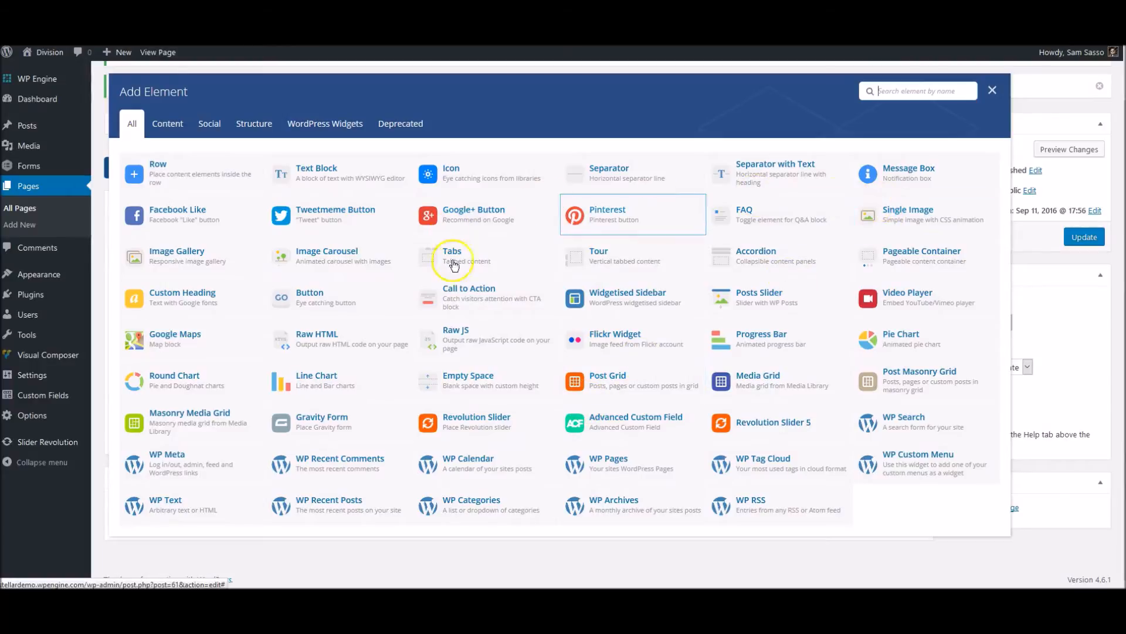
pyautogui.click(991, 92)
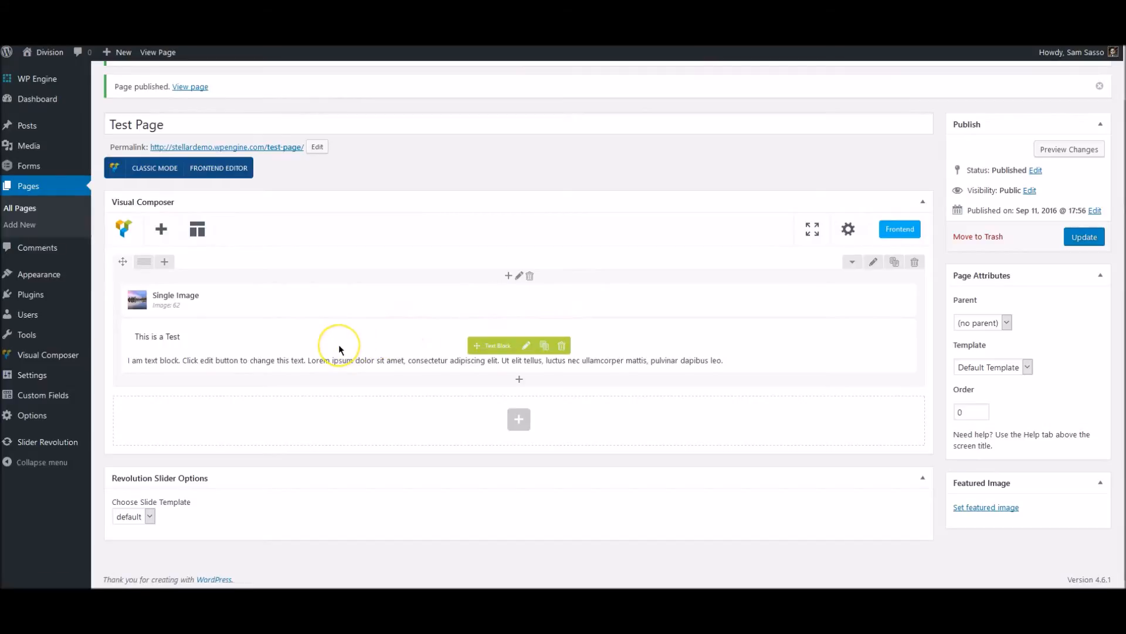
# Switch Test Page to the frontend editor and examine the row, column, image and text block controls.
pyautogui.click(235, 171)
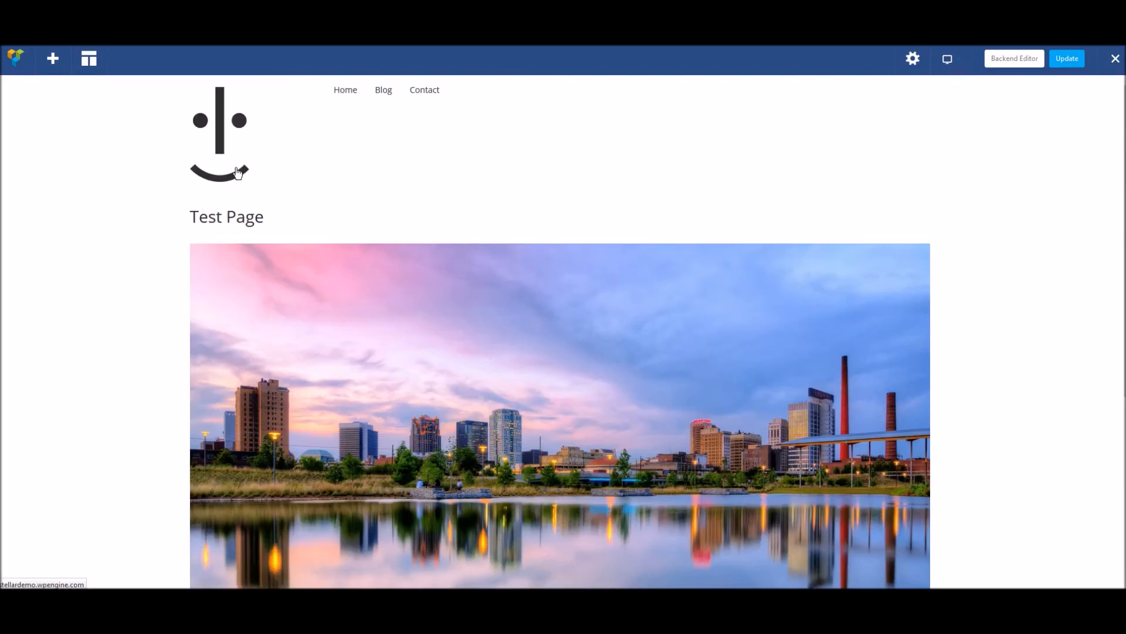
pyautogui.click(232, 214)
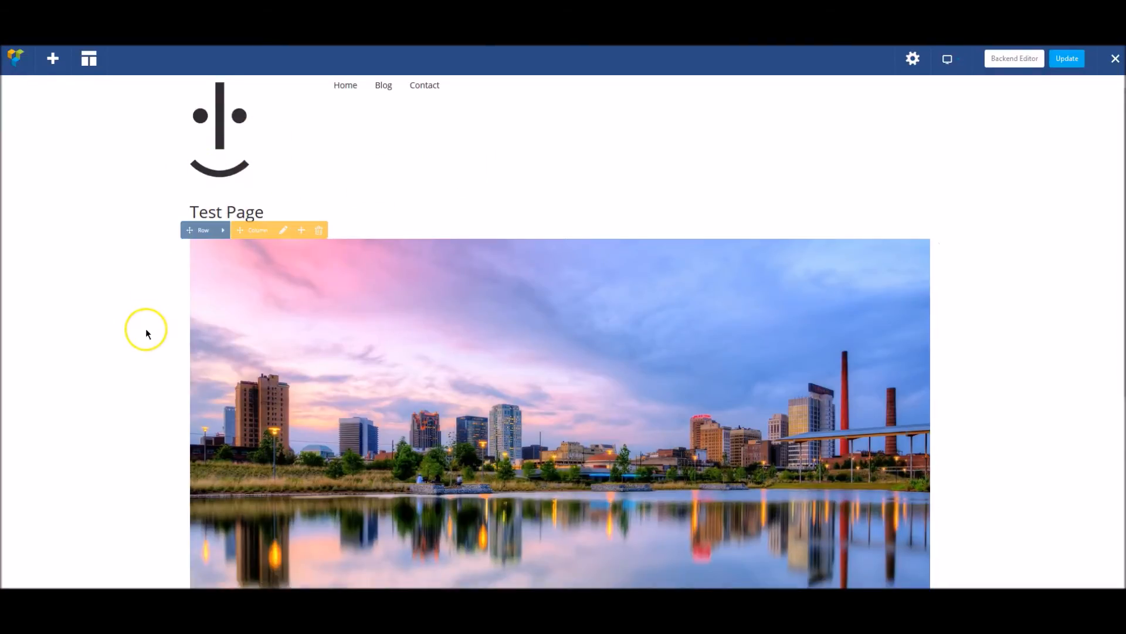
pyautogui.scroll(-2, 146, 329)
pyautogui.scroll(1, 382, 319)
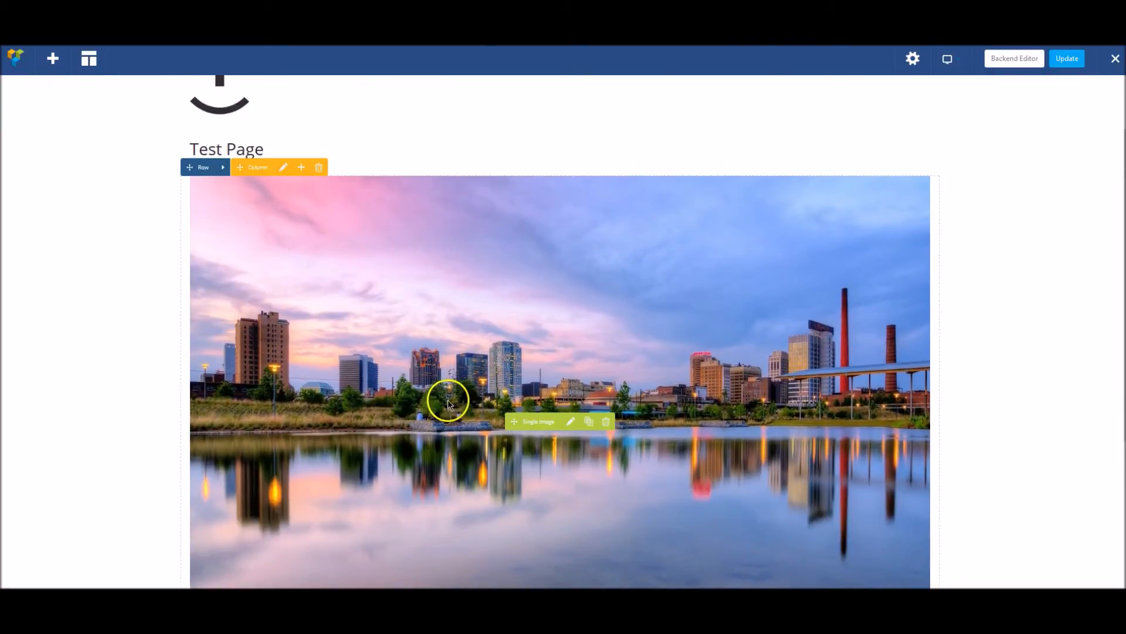
pyautogui.scroll(-3, 166, 402)
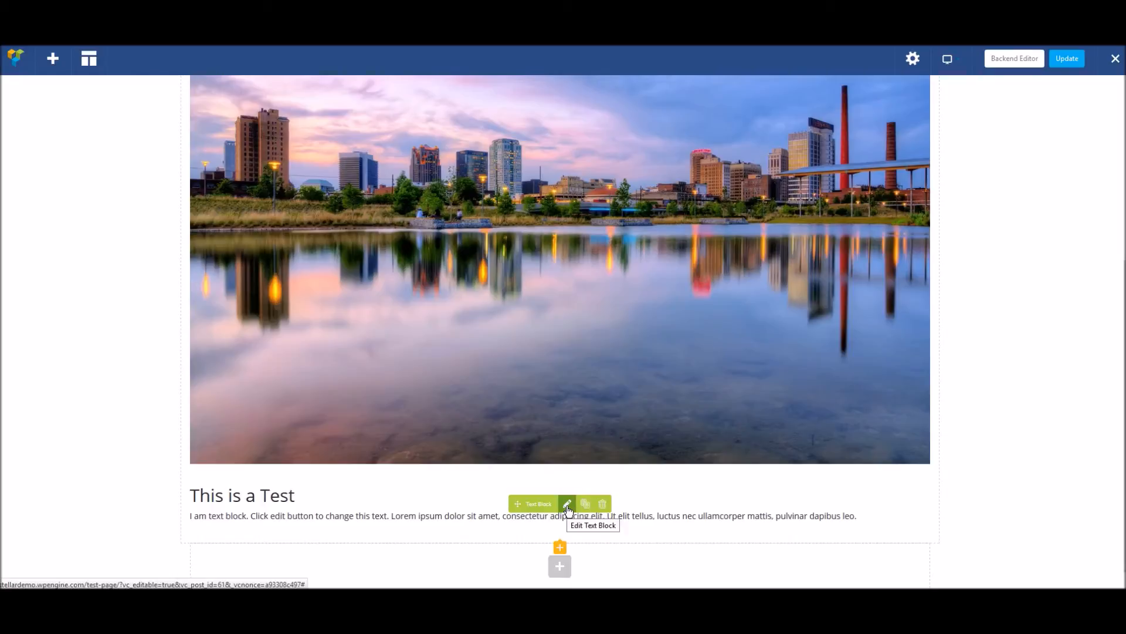
pyautogui.scroll(3, 534, 373)
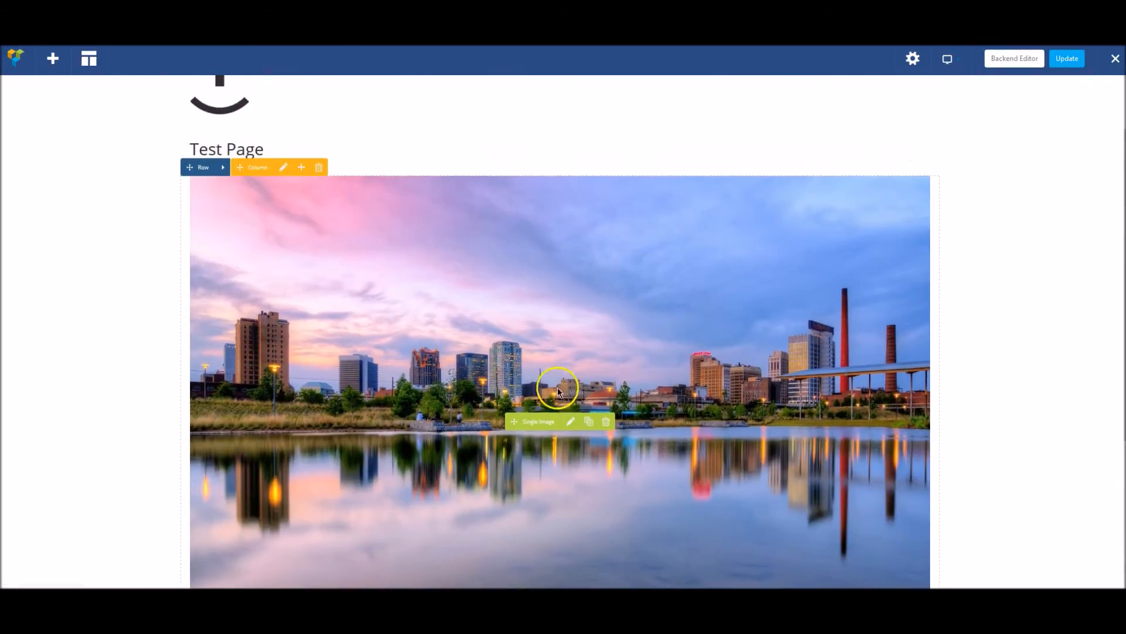
# Set the skyline image's size to medium in its Single Image settings and save the change.
pyautogui.click(572, 423)
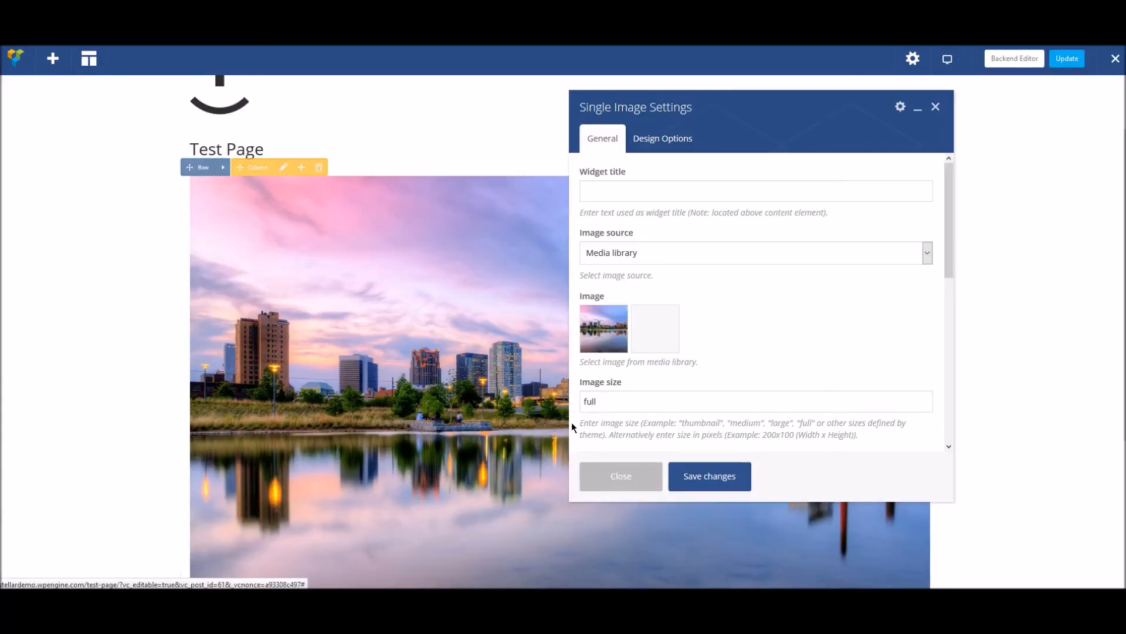
pyautogui.doubleClick(614, 398)
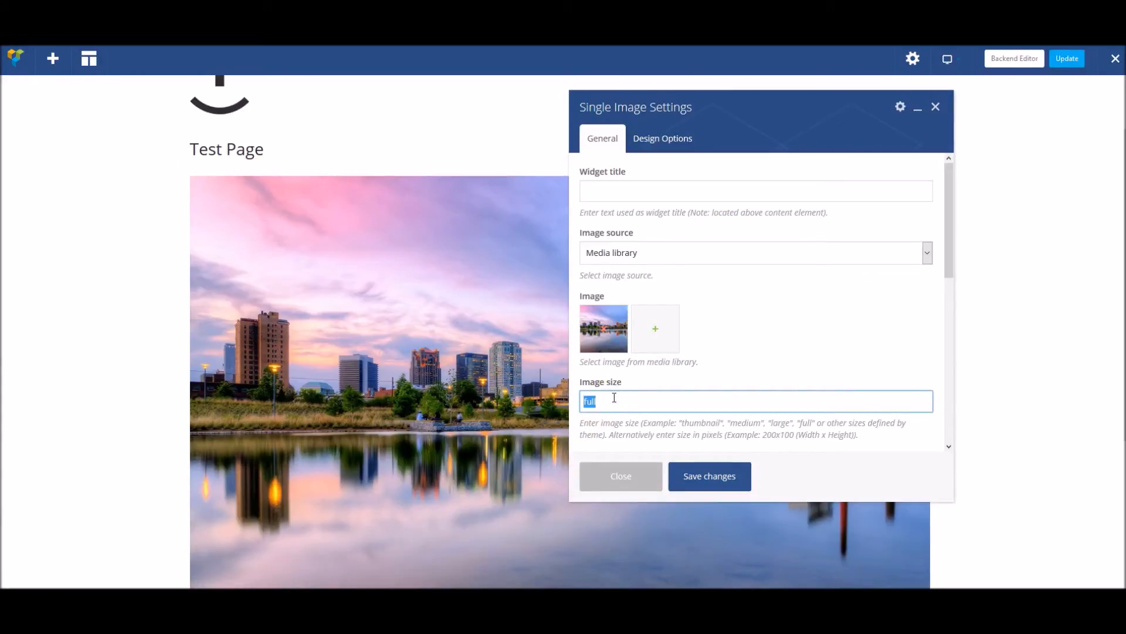
pyautogui.write('medium')
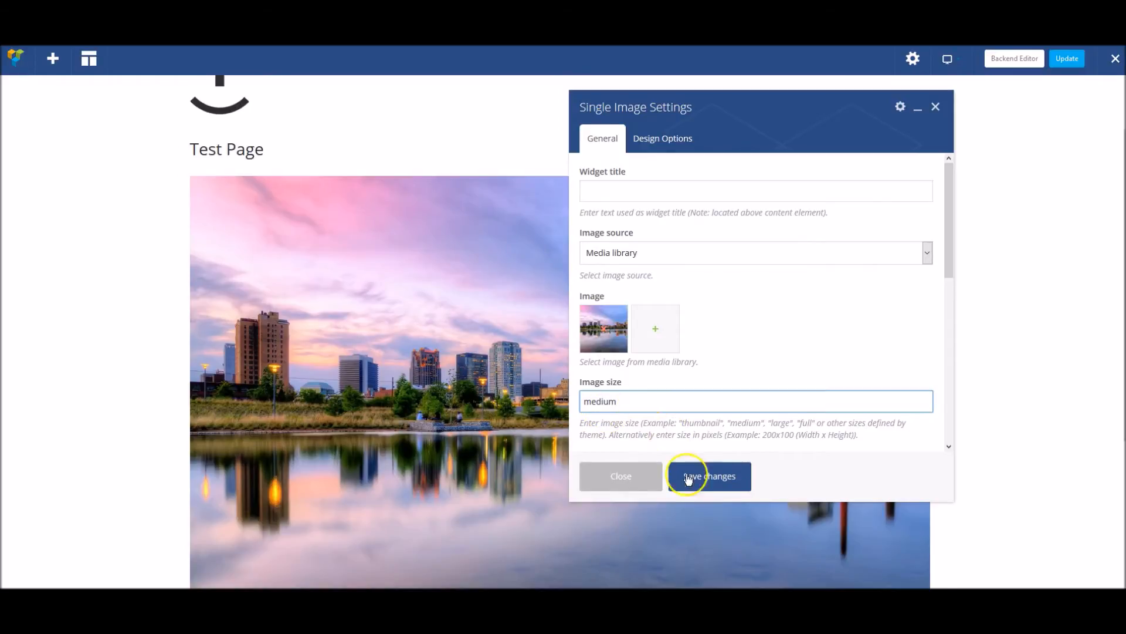
pyautogui.click(710, 474)
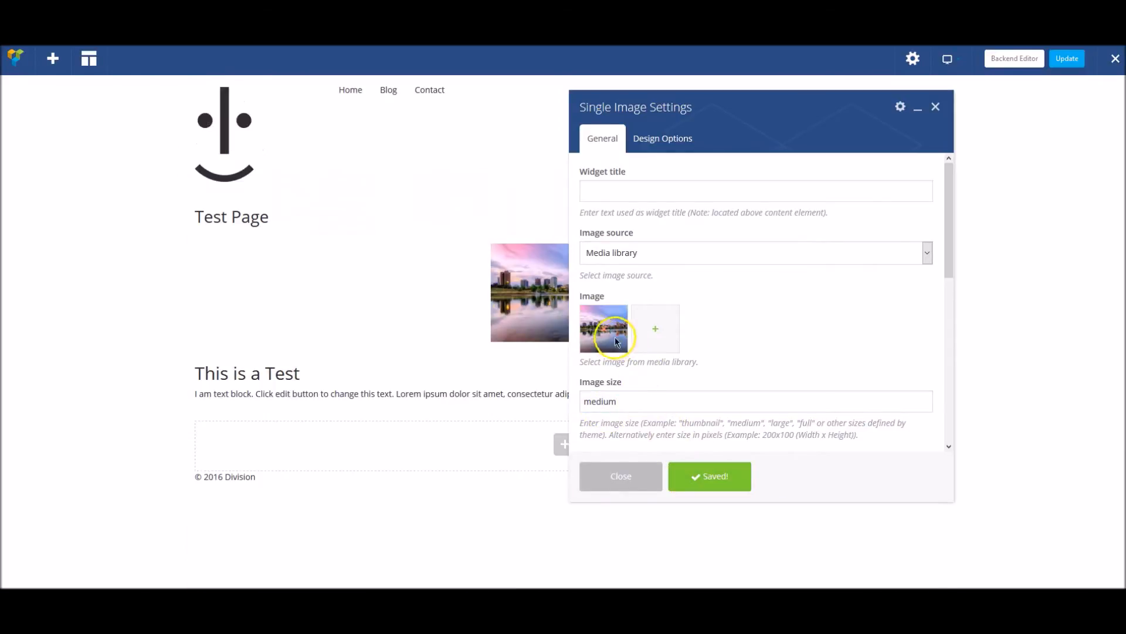
pyautogui.click(643, 476)
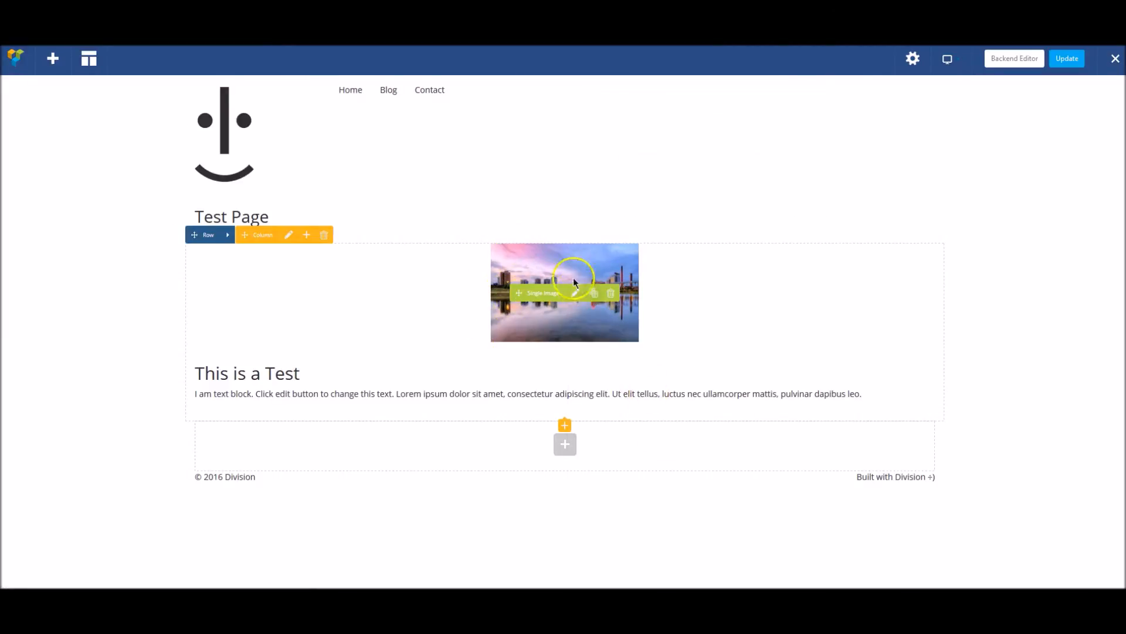
# Set the skyline image's alignment to Left in its settings and save the change.
pyautogui.click(577, 298)
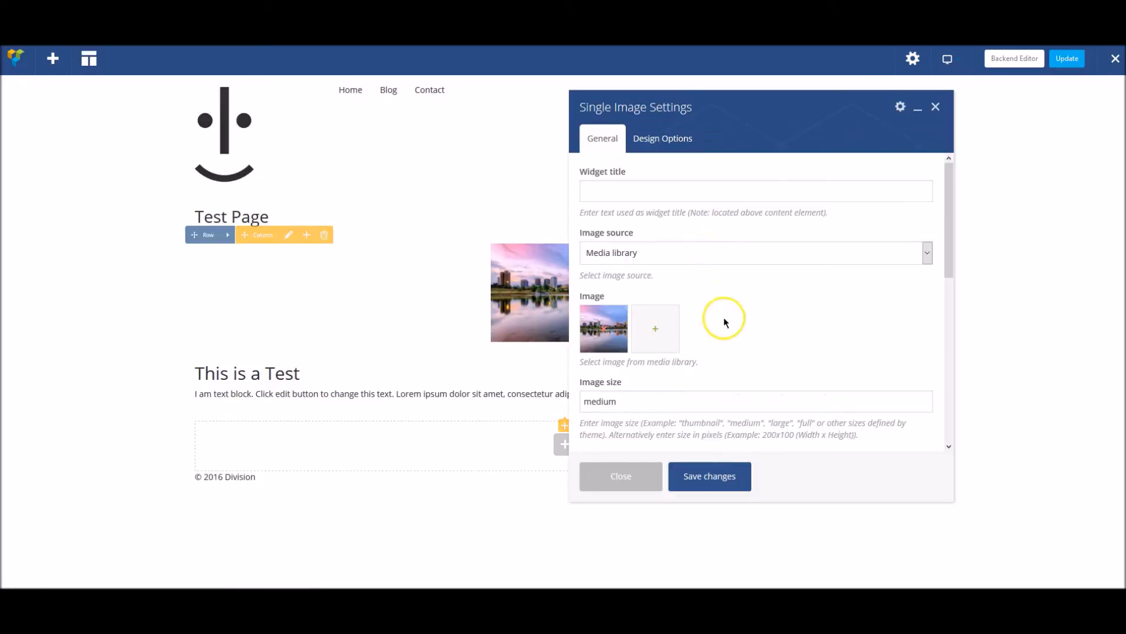
pyautogui.scroll(-2, 717, 297)
pyautogui.click(656, 383)
pyautogui.click(618, 397)
pyautogui.click(711, 477)
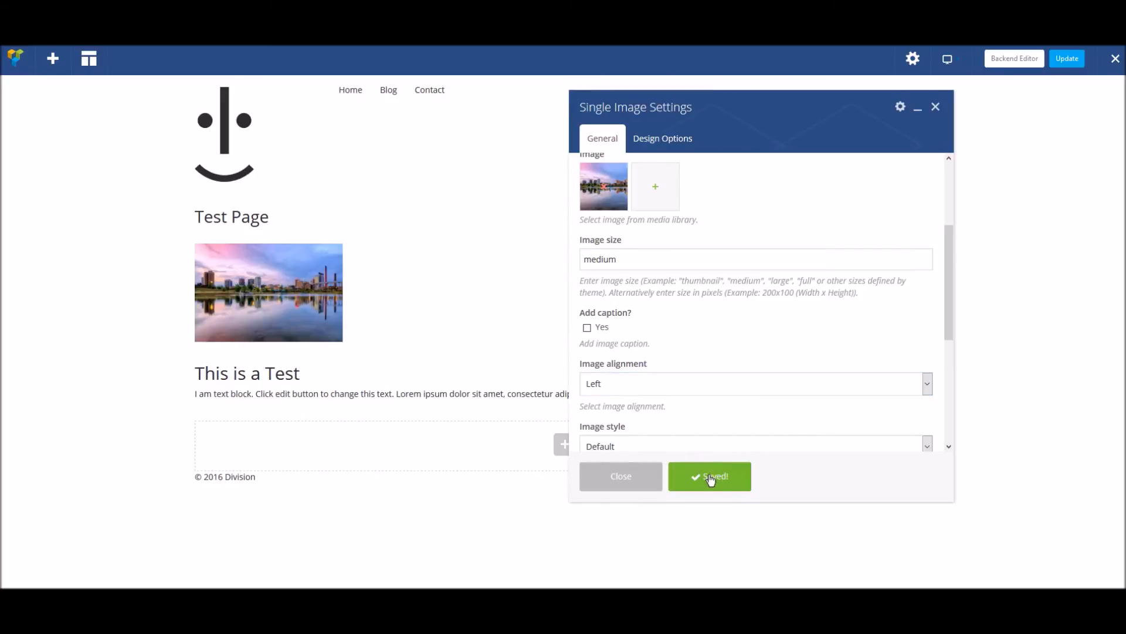
pyautogui.click(639, 478)
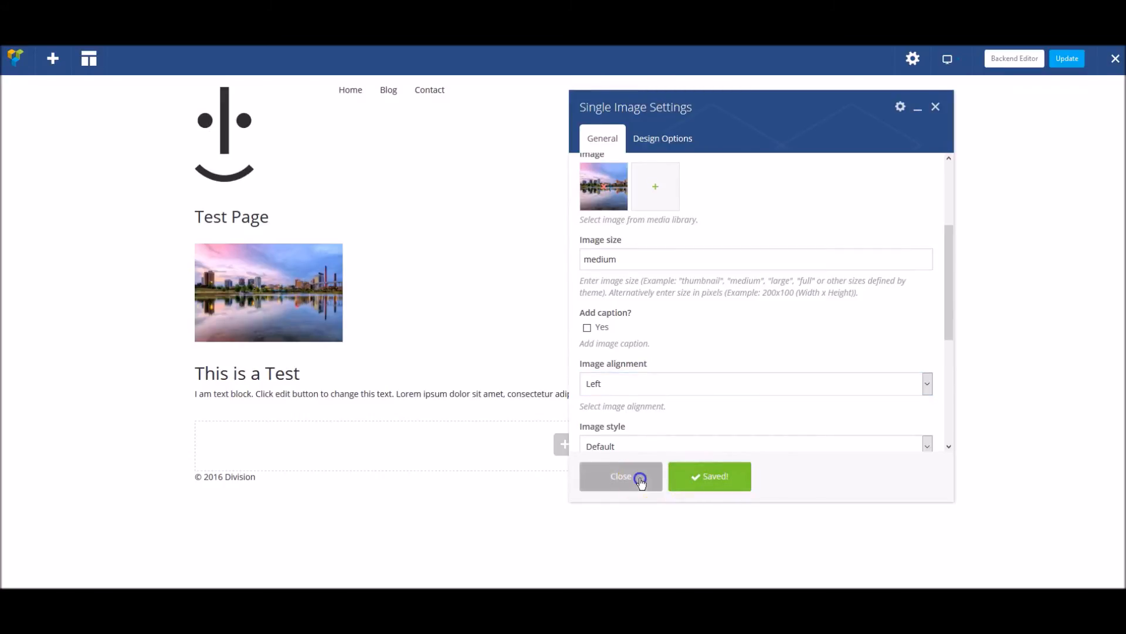
# In the text block, change the heading to "This is a Test!", make the word "block" bold, and save the changes.
pyautogui.click(573, 383)
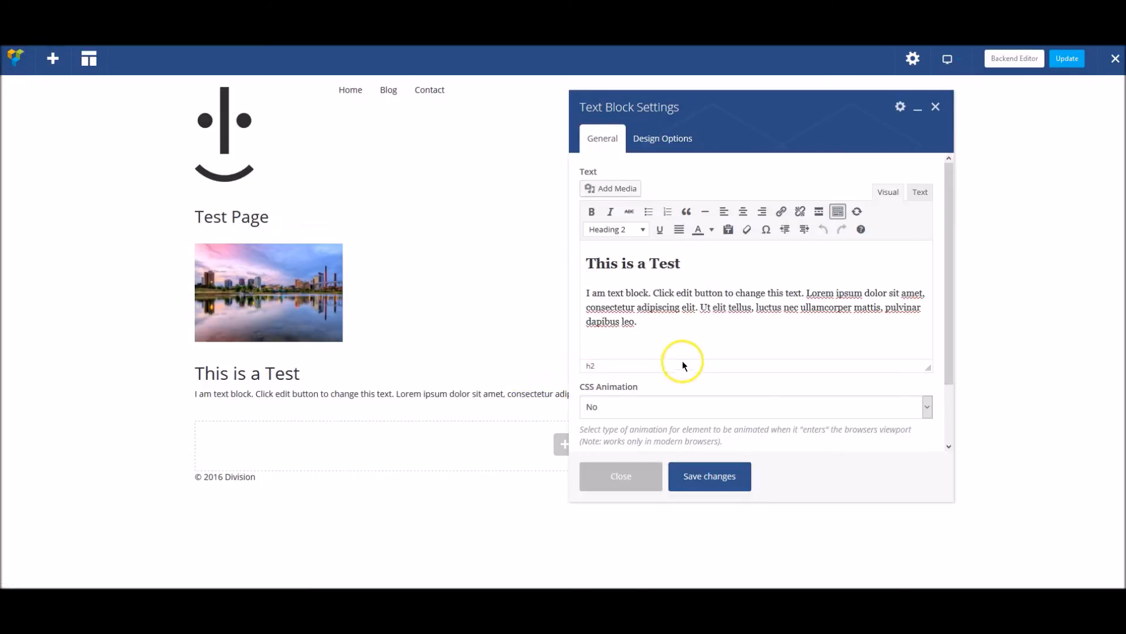
pyautogui.click(696, 266)
pyautogui.doubleClick(637, 293)
pyautogui.click(592, 214)
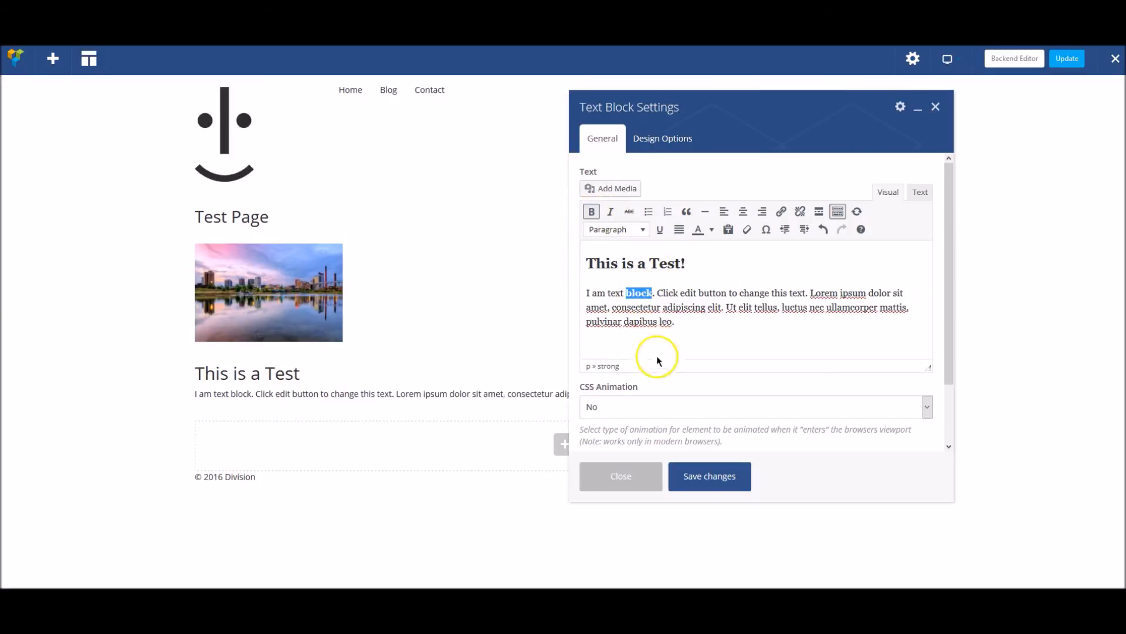
pyautogui.click(717, 477)
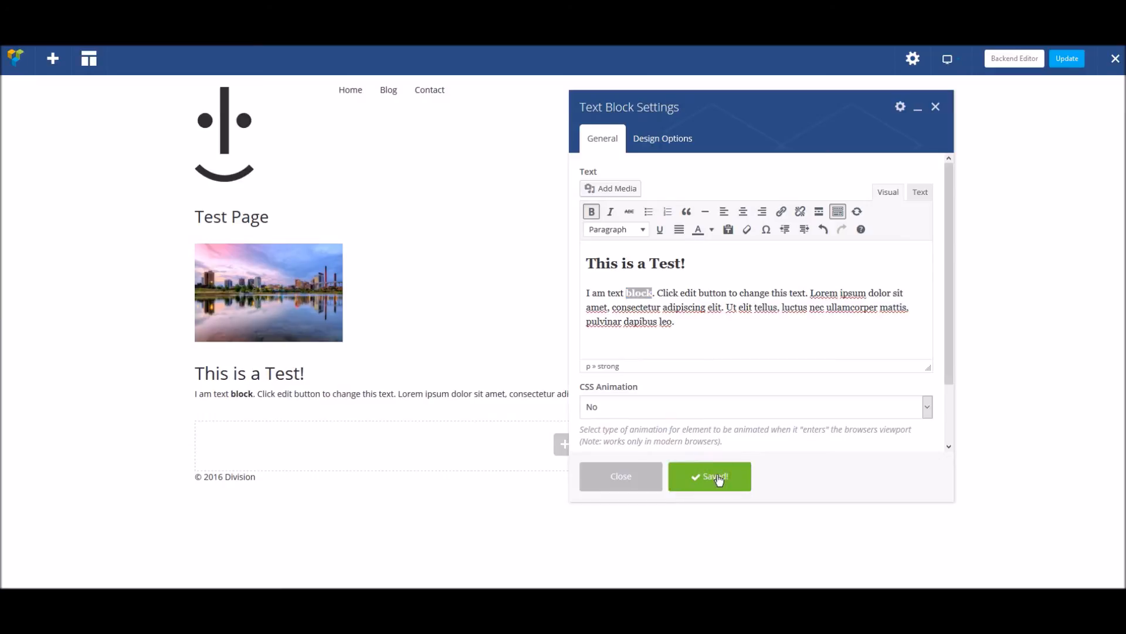
pyautogui.click(638, 477)
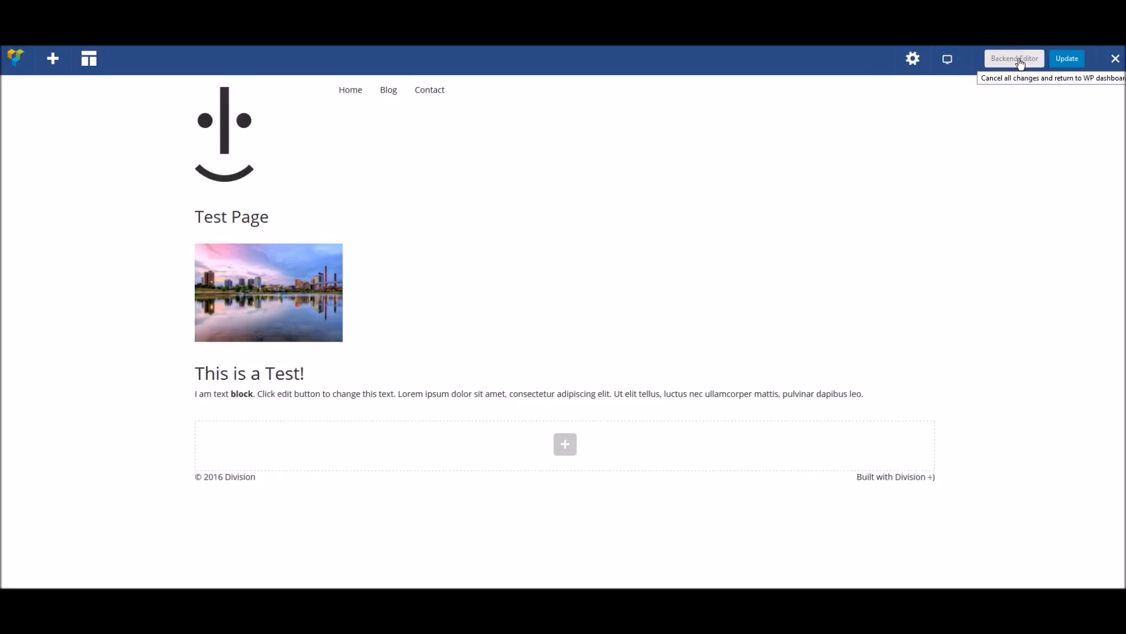
# Exit the Visual Composer frontend editing mode and reload the live Test Page to check the edits.
pyautogui.click(1117, 60)
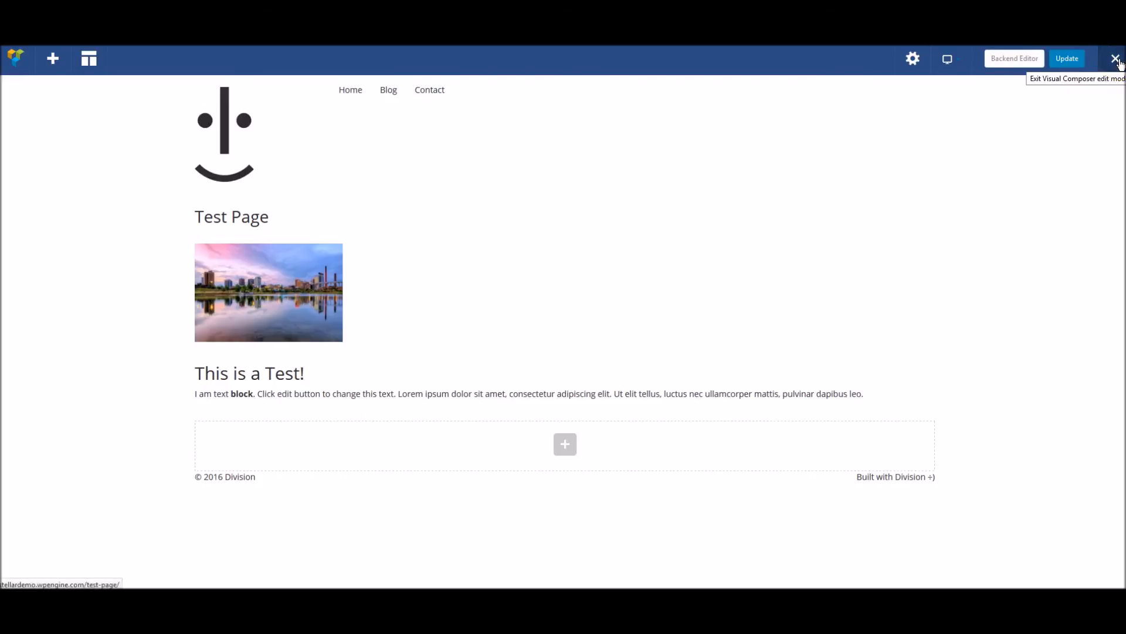
pyautogui.click(1116, 60)
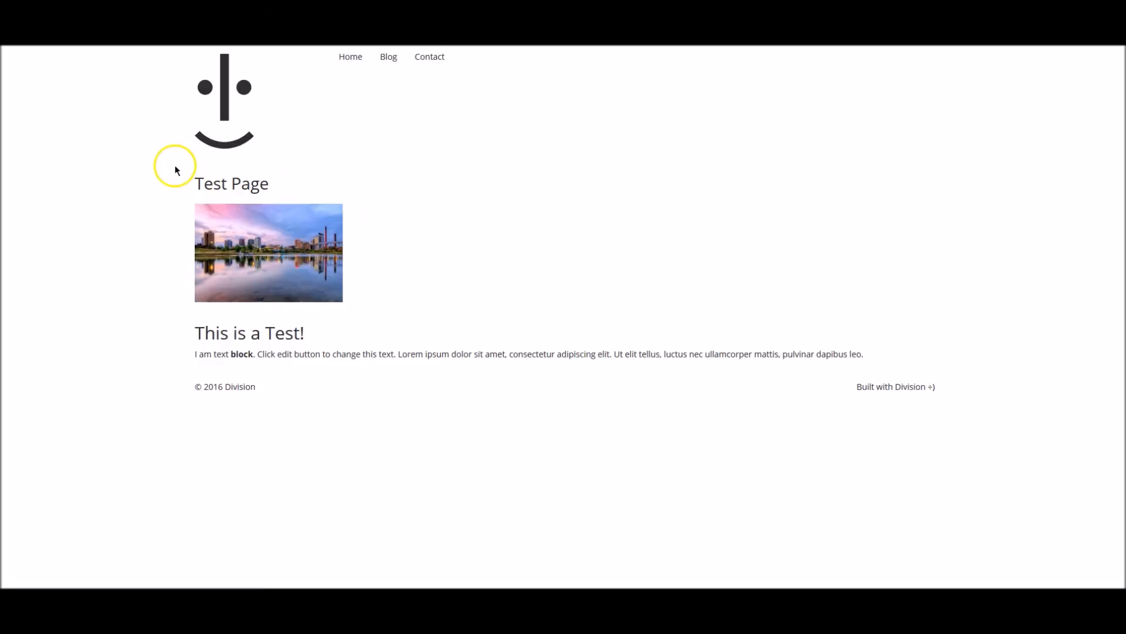
pyautogui.press('F5')
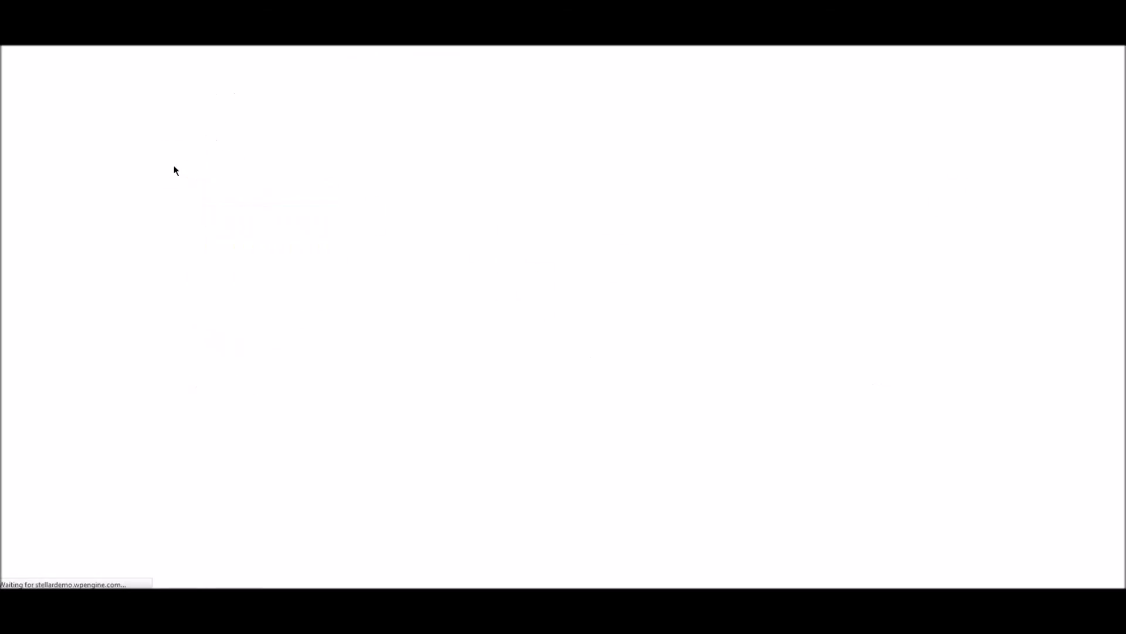